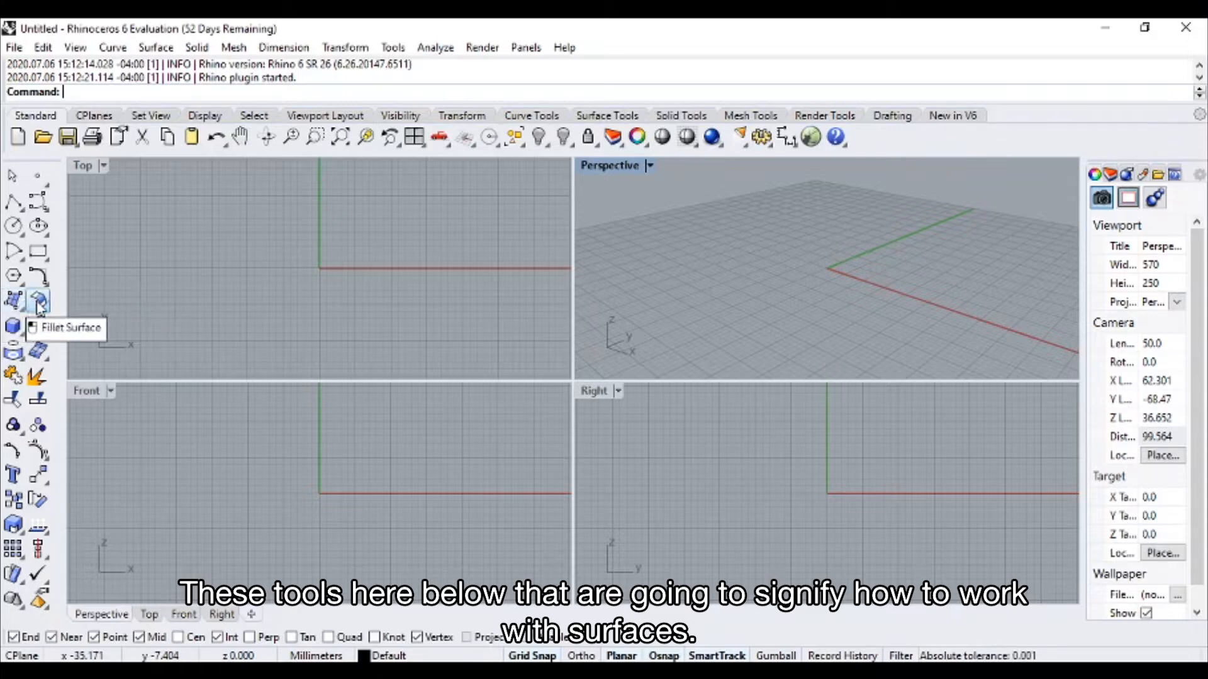
pyautogui.click(19, 303)
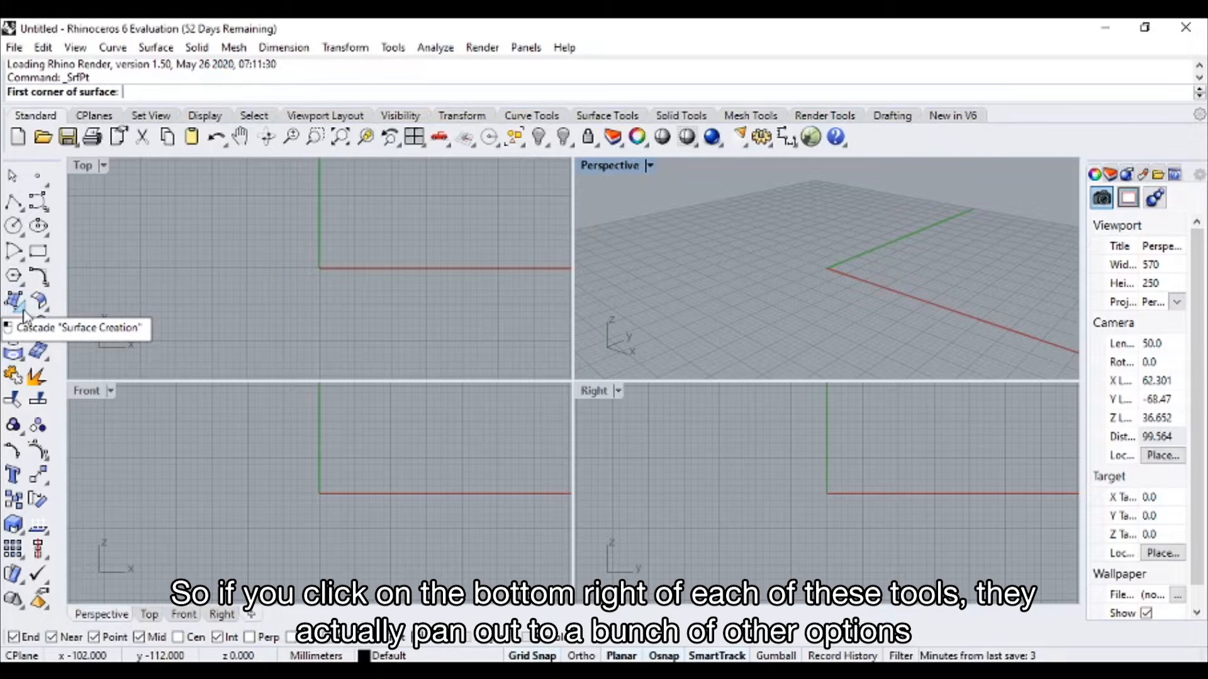
pyautogui.click(24, 313)
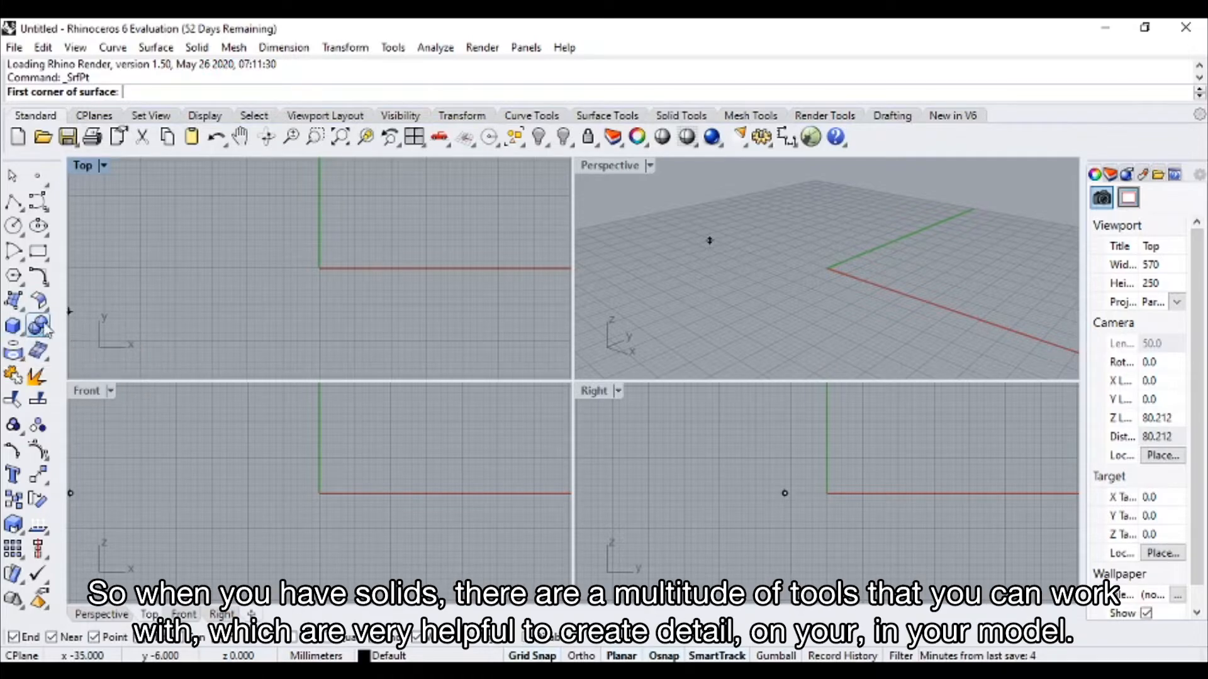
pyautogui.click(19, 338)
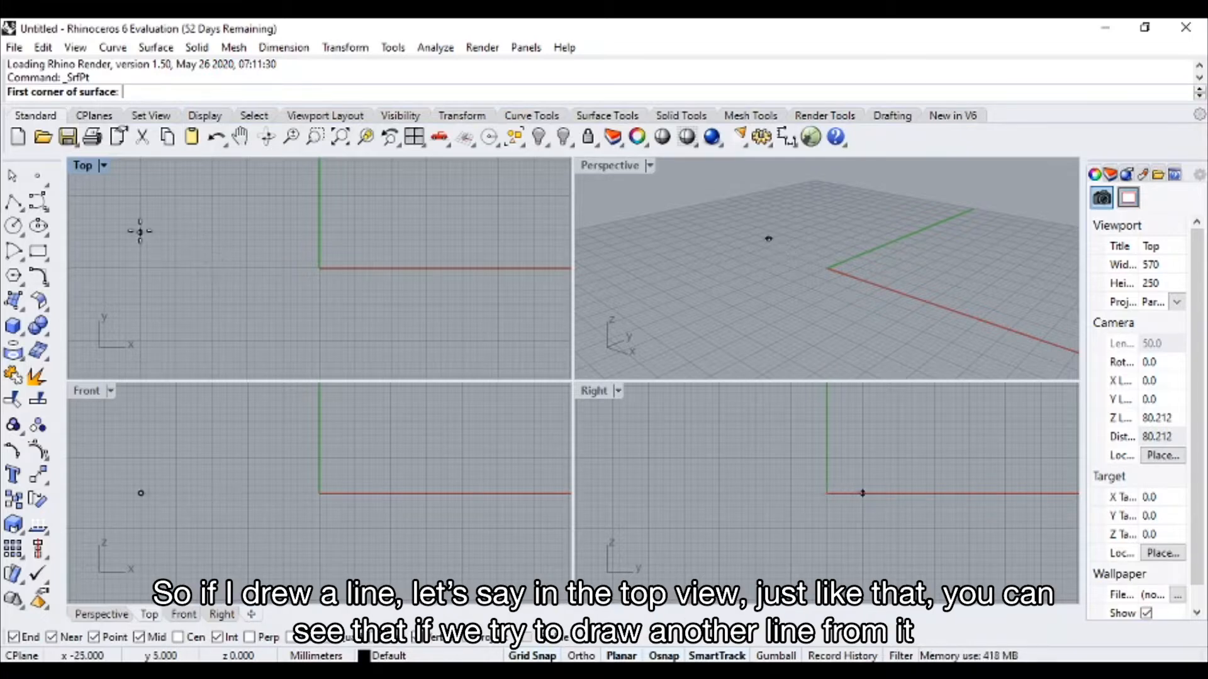
pyautogui.press('Escape')
# Draw a straight polyline along the X axis in the Top view, starting at x -3 mm and running through the origin
pyautogui.click(13, 202)
pyautogui.click(298, 268)
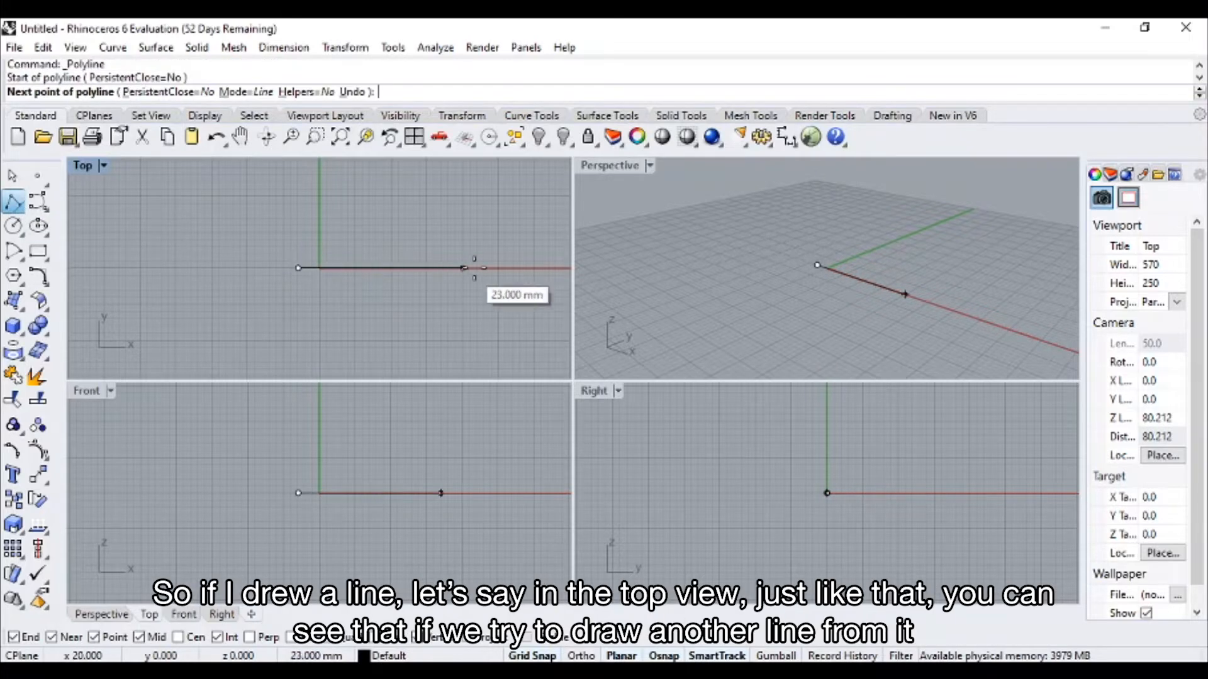
pyautogui.click(477, 268)
pyautogui.press('Return')
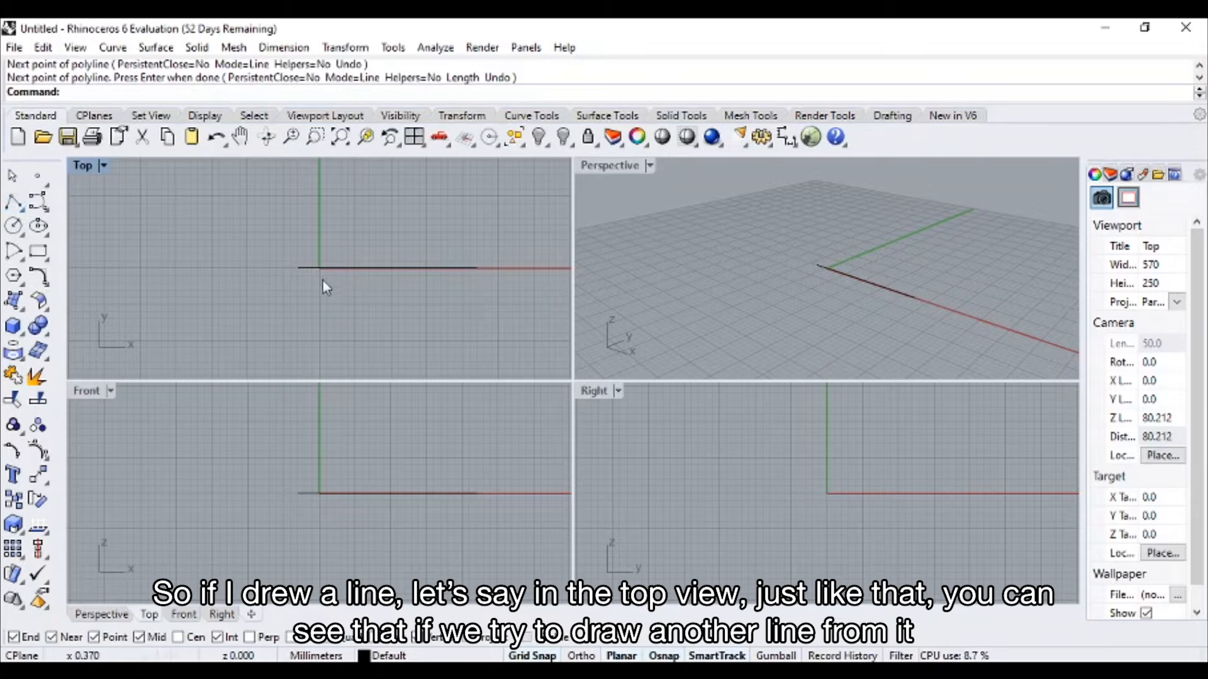
# Start another polyline and check the End snap at the existing line's start point in the Top view
pyautogui.click(13, 202)
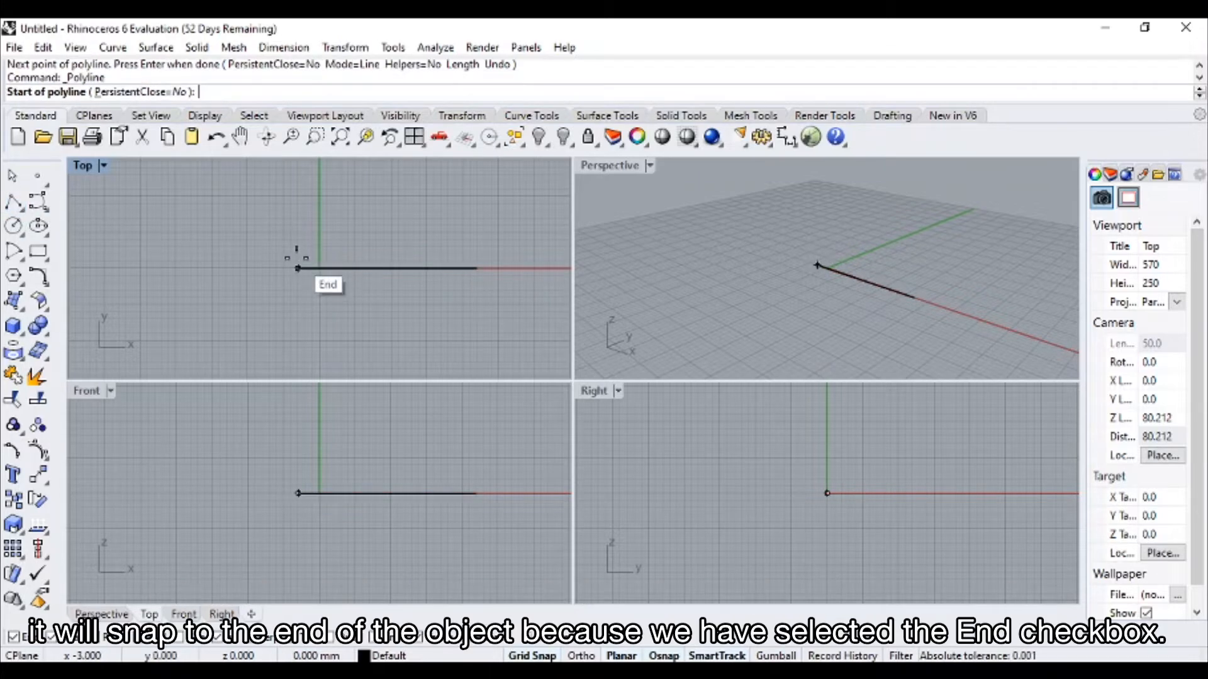
pyautogui.scroll(6, 297, 264)
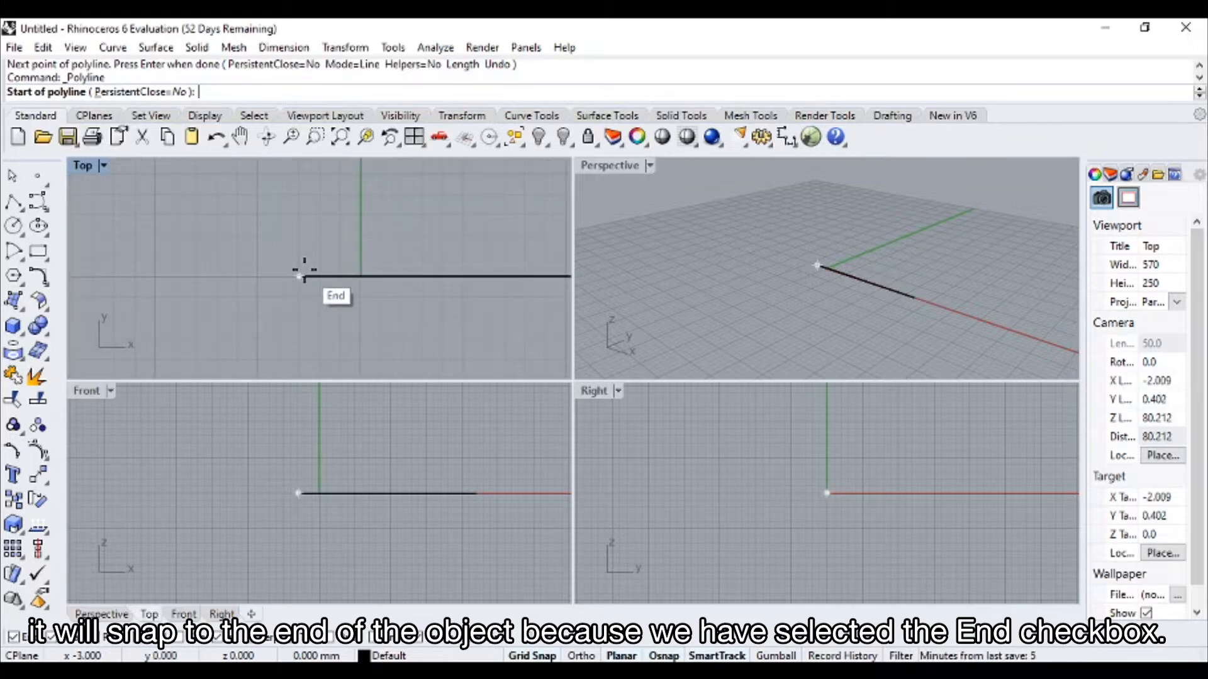
pyautogui.moveTo(305, 271); pyautogui.dragTo(91, 241, button='right')
pyautogui.scroll(-8, 91, 241)
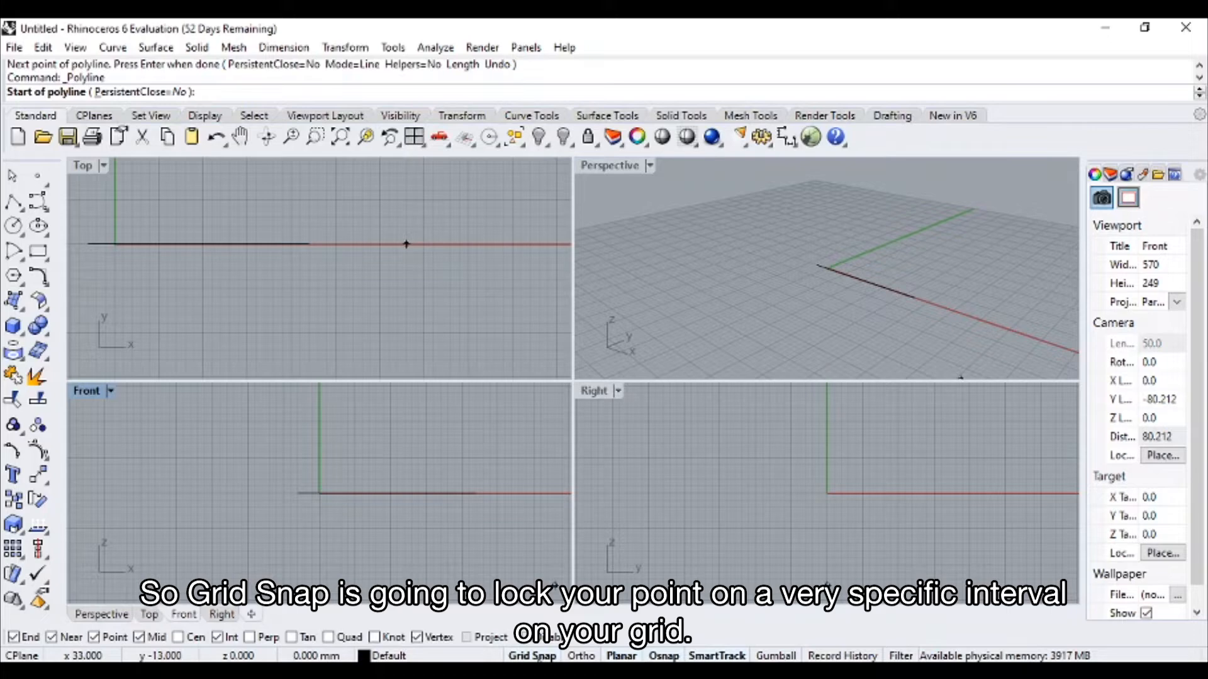
pyautogui.scroll(5, 347, 268)
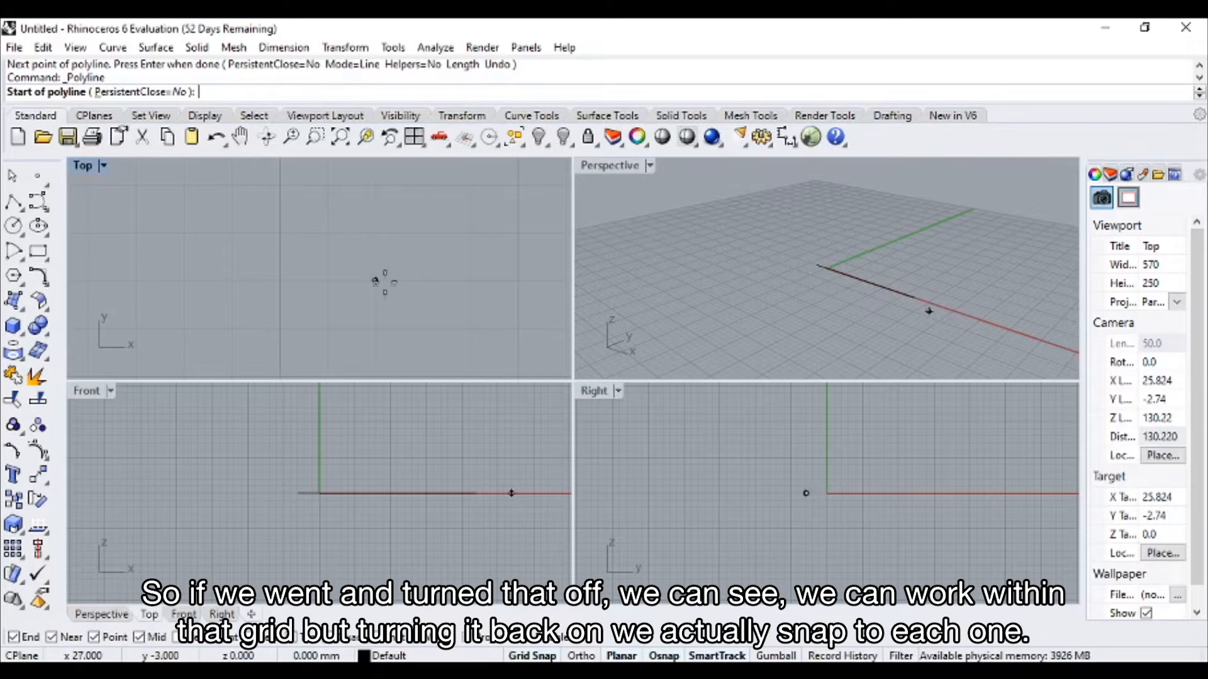
# Turn on Ortho and try a vertical polyline segment below the X axis in the Top view
pyautogui.click(582, 657)
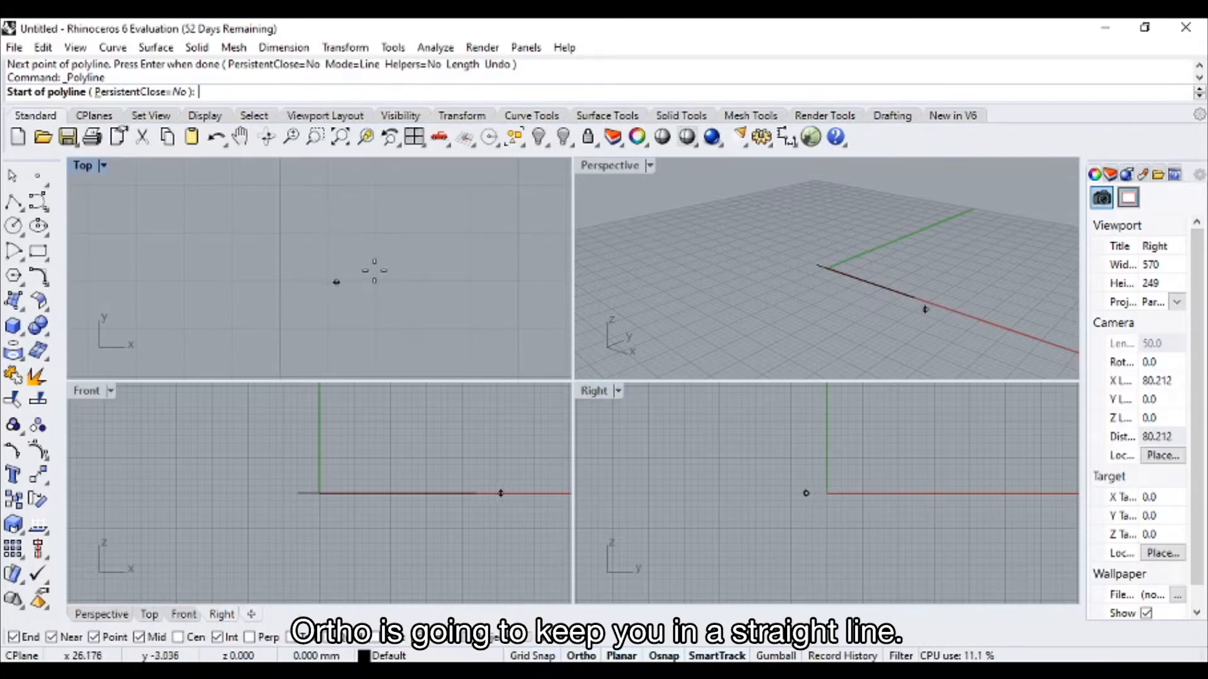
pyautogui.scroll(-3, 350, 248)
pyautogui.click(336, 241)
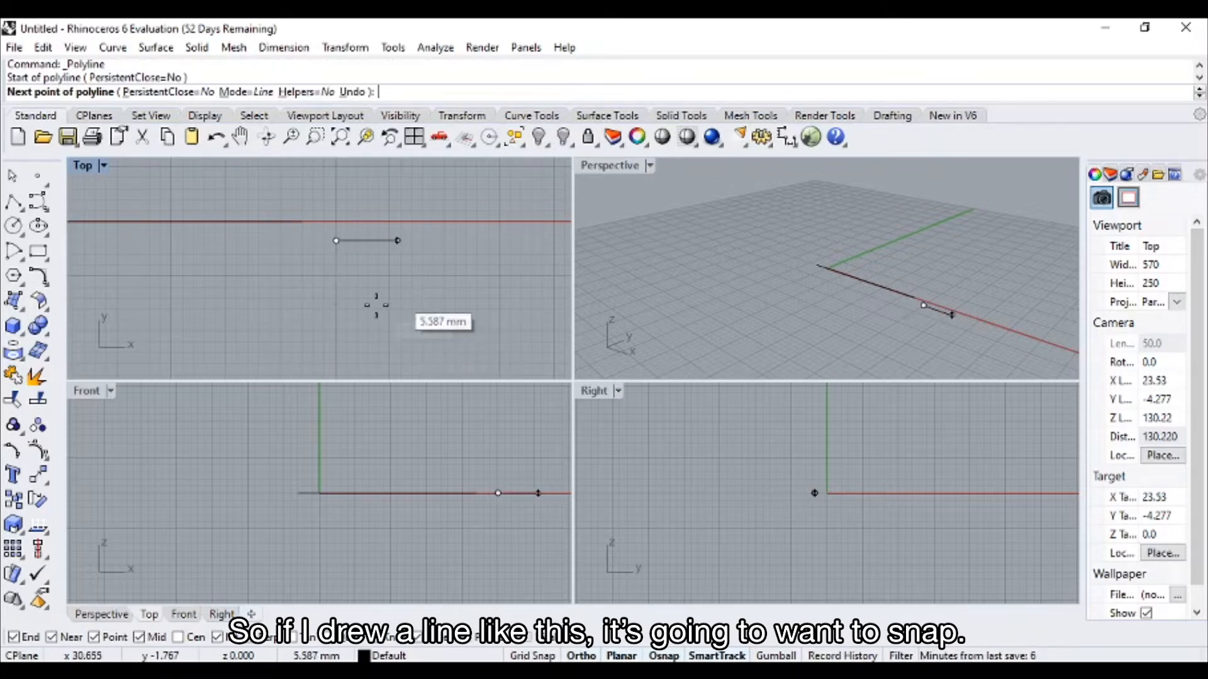
pyautogui.click(381, 305)
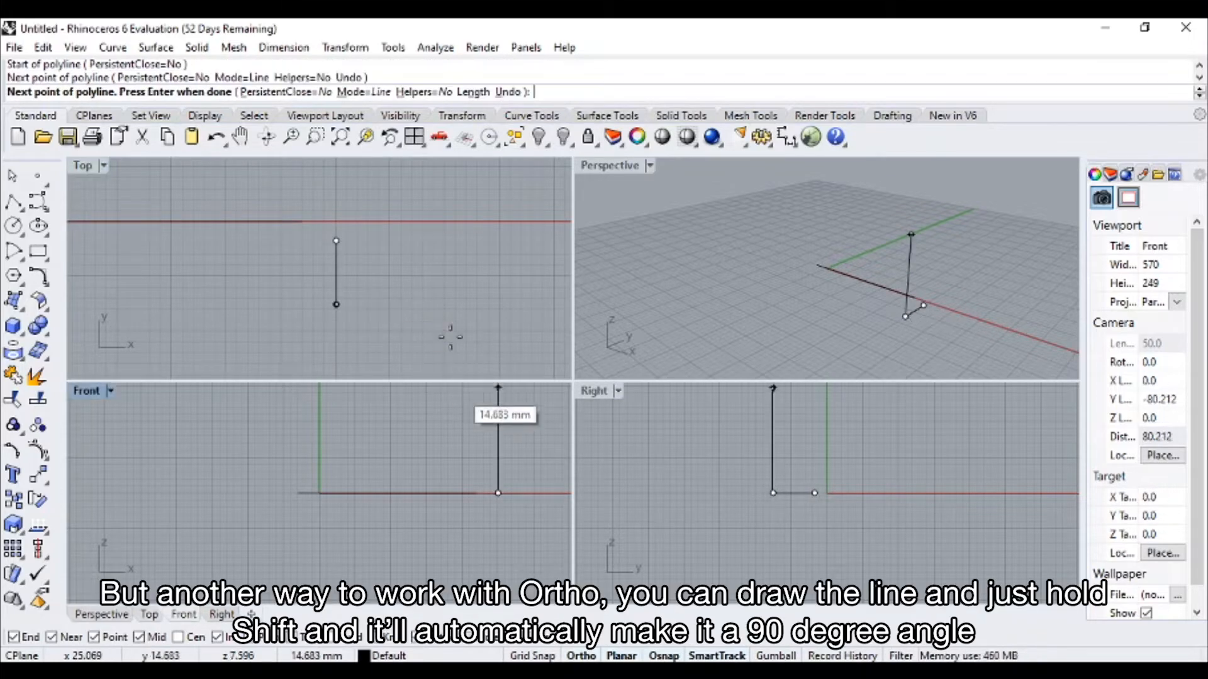
pyautogui.press('Escape')
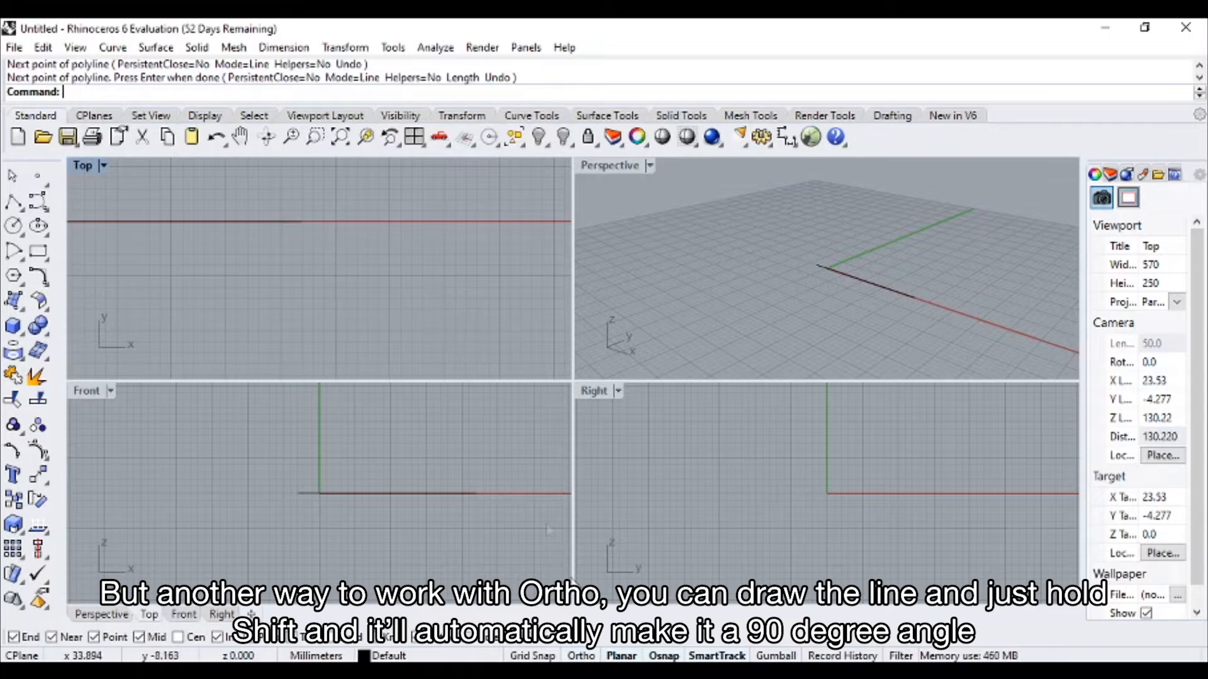
# Try a horizontal polyline segment about 10 mm long in the Top view, using the temporary Ortho constraint
pyautogui.click(13, 201)
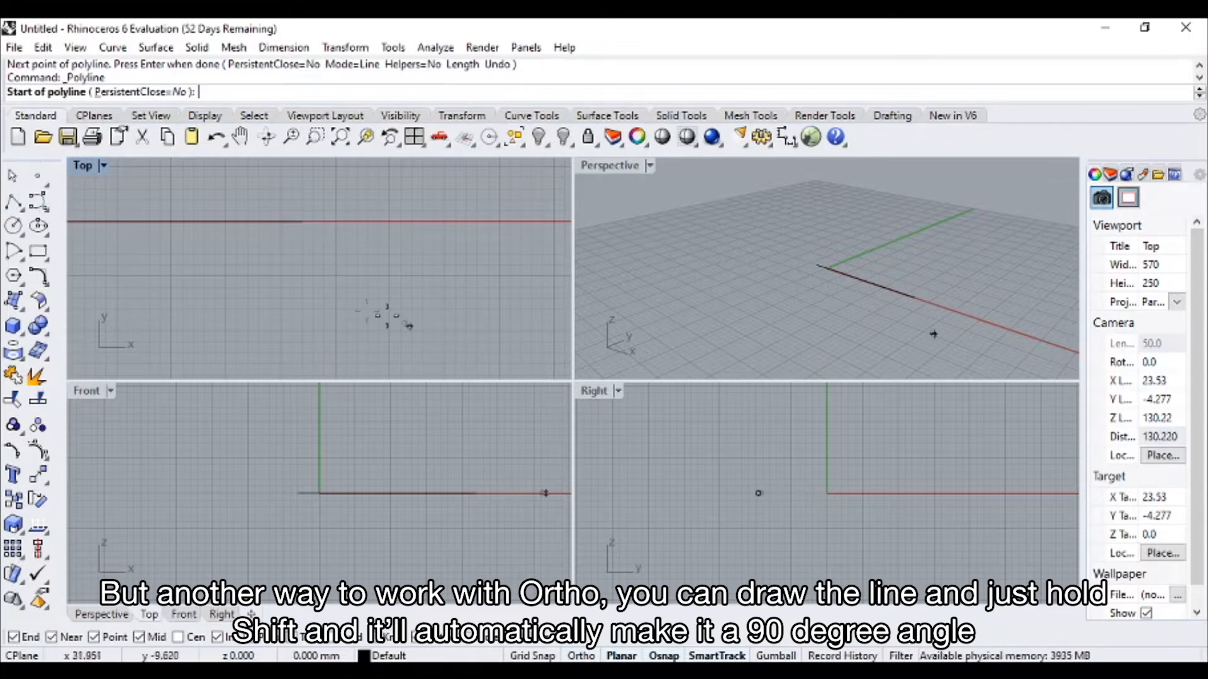
pyautogui.click(321, 263)
pyautogui.press('shift')
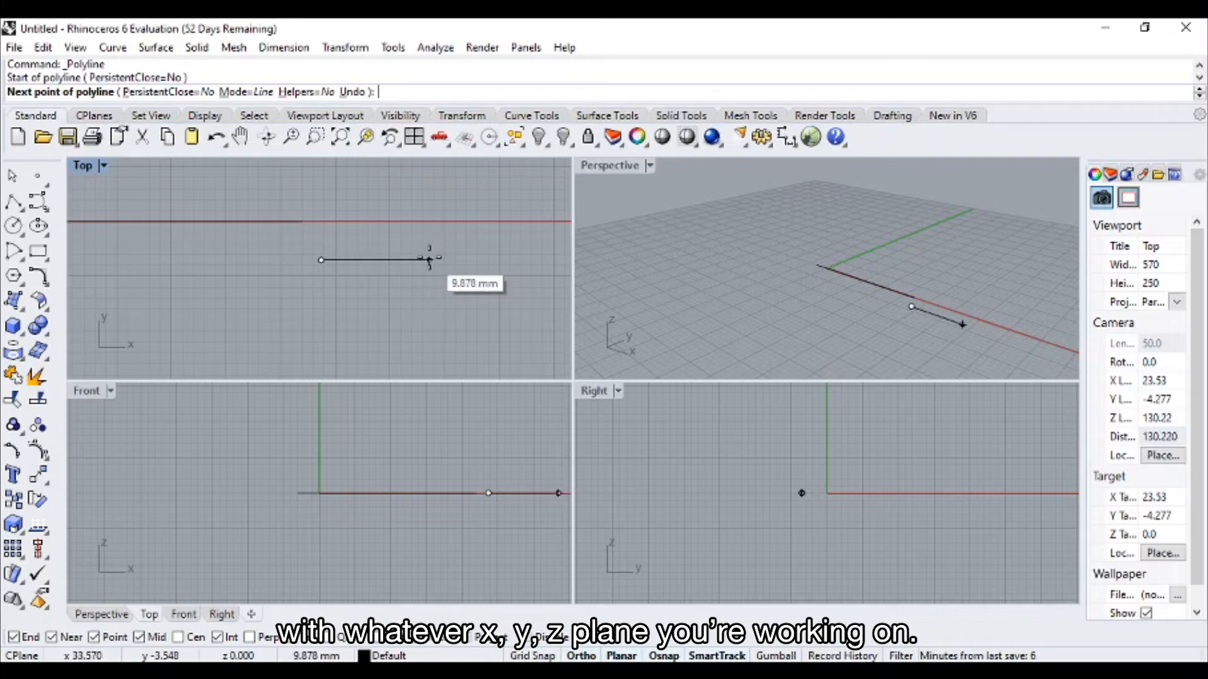
pyautogui.press('Escape')
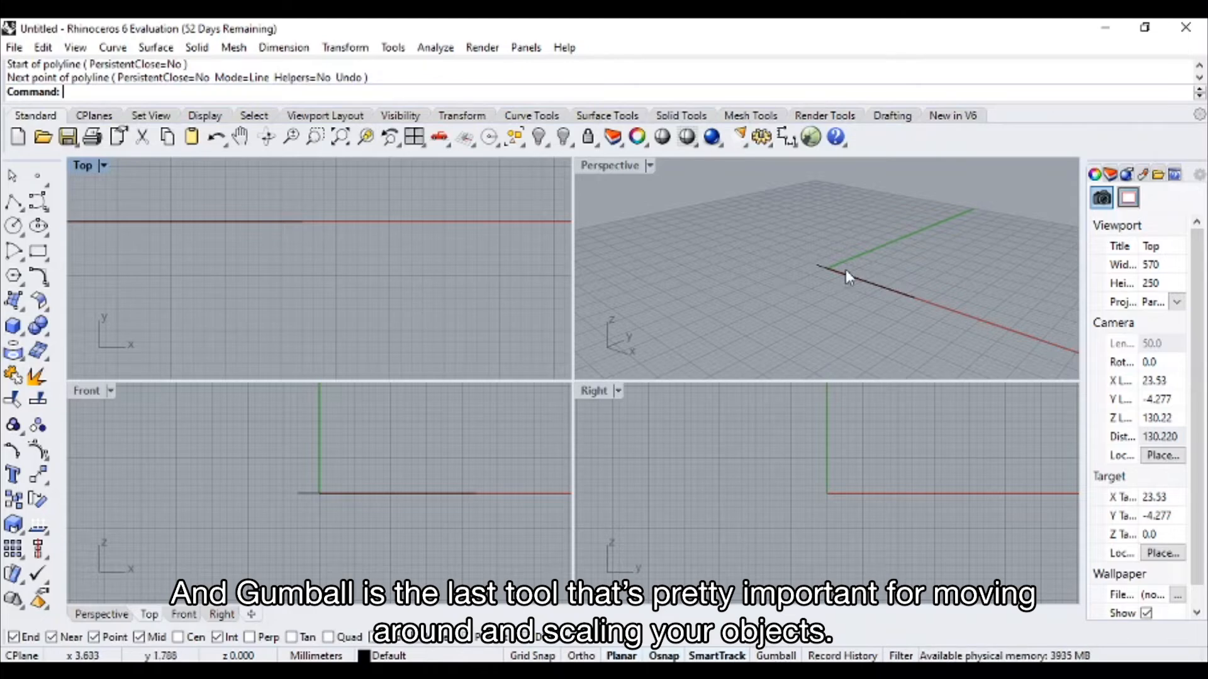
# Turn on Gumball for the existing line and rotate the line slightly about its midpoint in the Perspective view
pyautogui.scroll(4, 847, 270)
pyautogui.keyDown('shift'); pyautogui.moveTo(858, 272); pyautogui.dragTo(710, 233, button='right'); pyautogui.keyUp('shift')
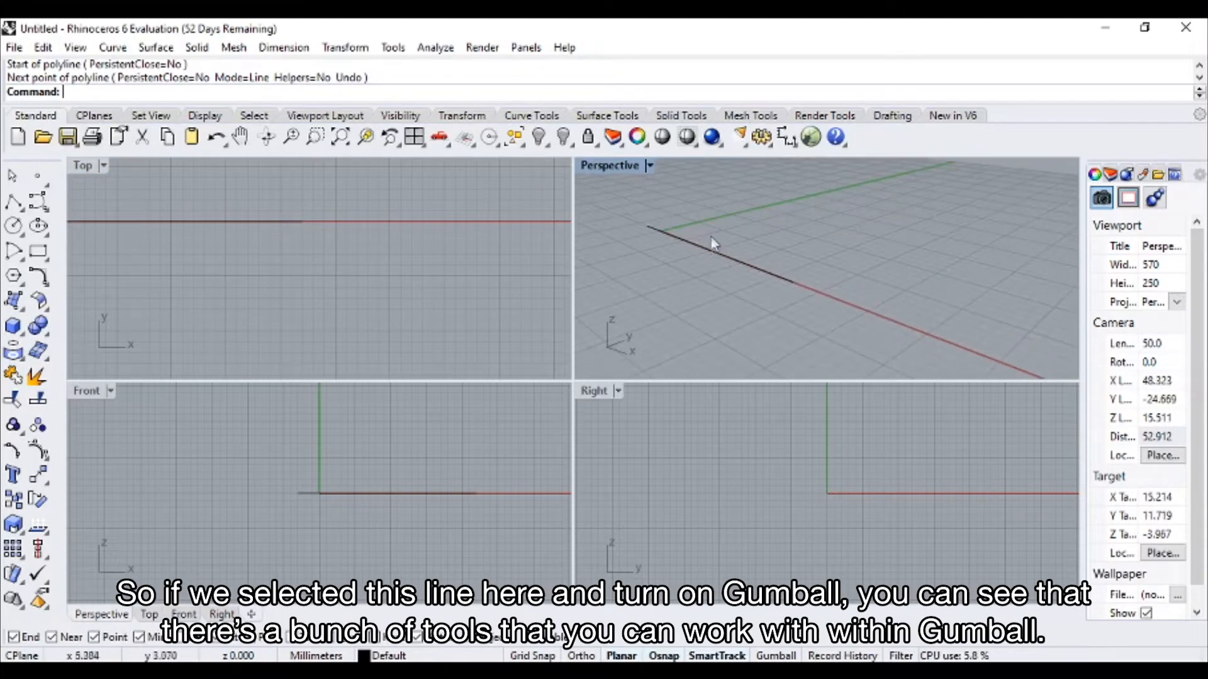
pyautogui.click(718, 255)
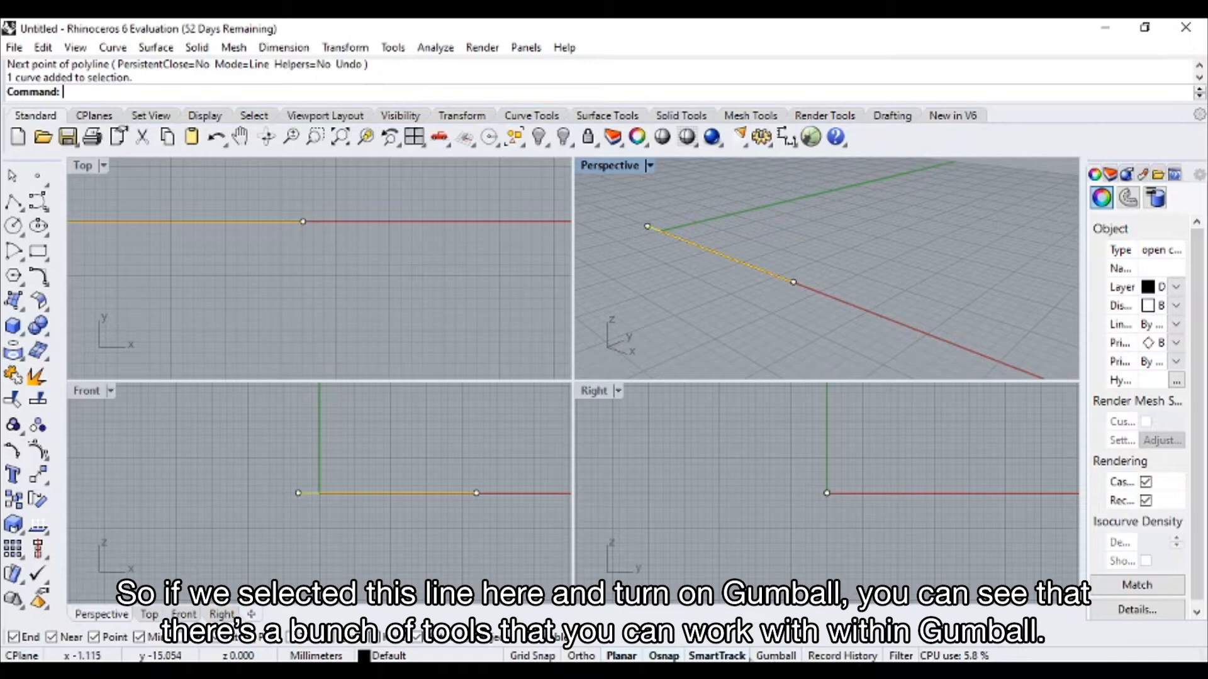
pyautogui.click(776, 656)
pyautogui.moveTo(707, 292); pyautogui.dragTo(736, 302, button='right')
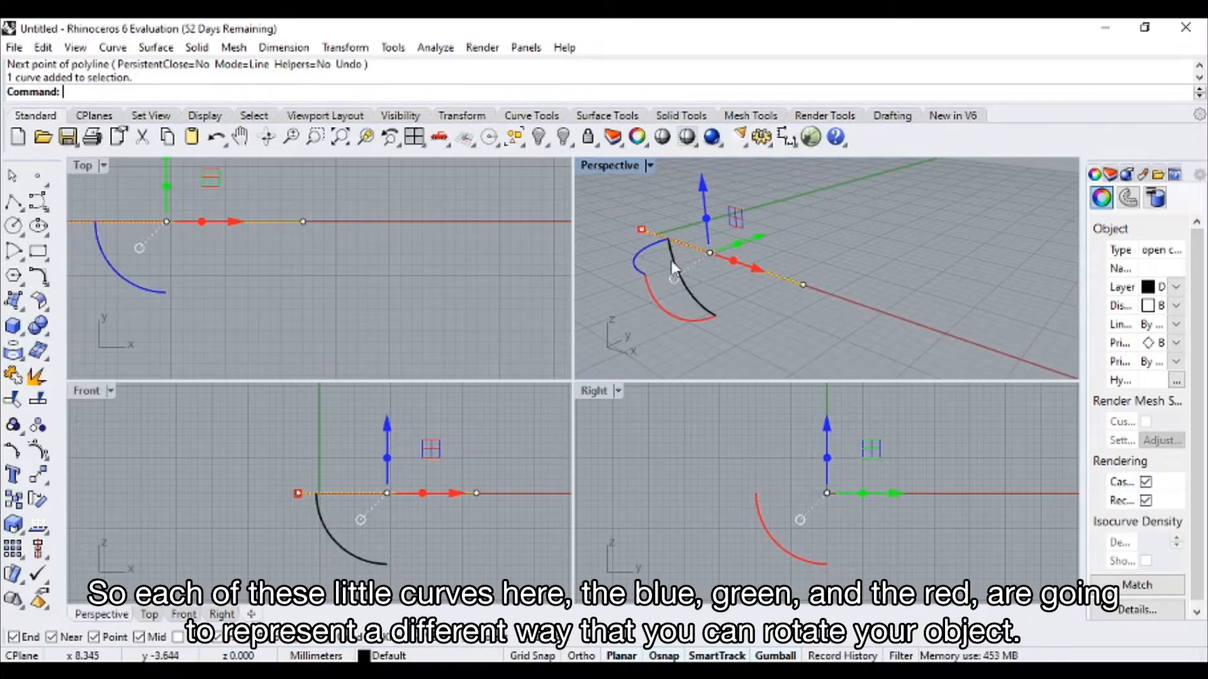
pyautogui.moveTo(664, 303); pyautogui.dragTo(699, 293)
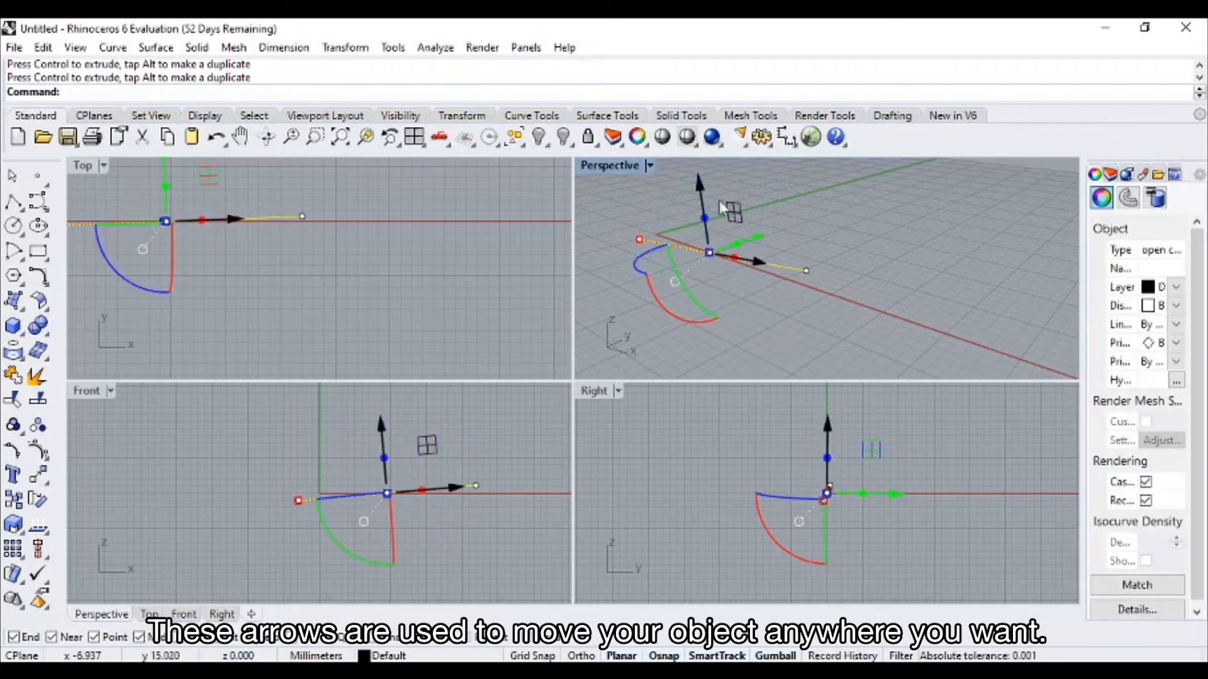
# Move the rotated line with the Gumball toward negative Y and slightly down in Z, and deselect it
pyautogui.moveTo(704, 190); pyautogui.dragTo(727, 224)
pyautogui.moveTo(755, 277)
pyautogui.mouseDown()
pyautogui.moveTo(782, 244)
pyautogui.moveTo(768, 288)
pyautogui.mouseUp()
pyautogui.scroll(10, 672, 283)
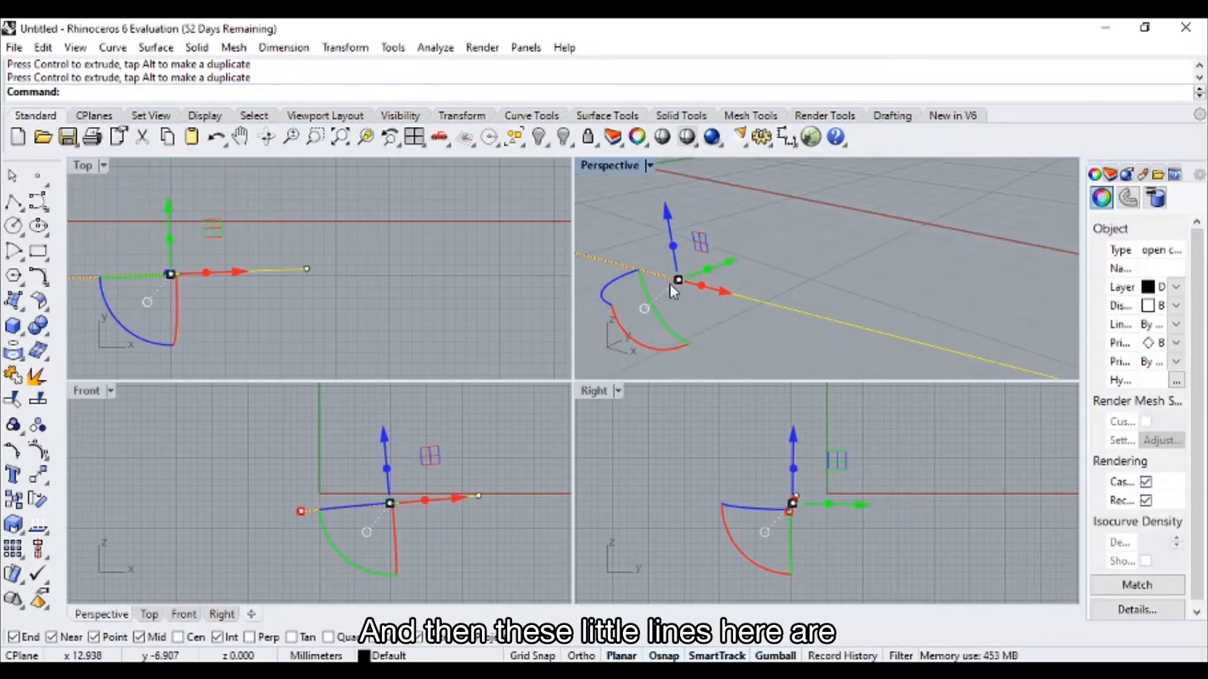
pyautogui.moveTo(667, 281); pyautogui.dragTo(667, 279)
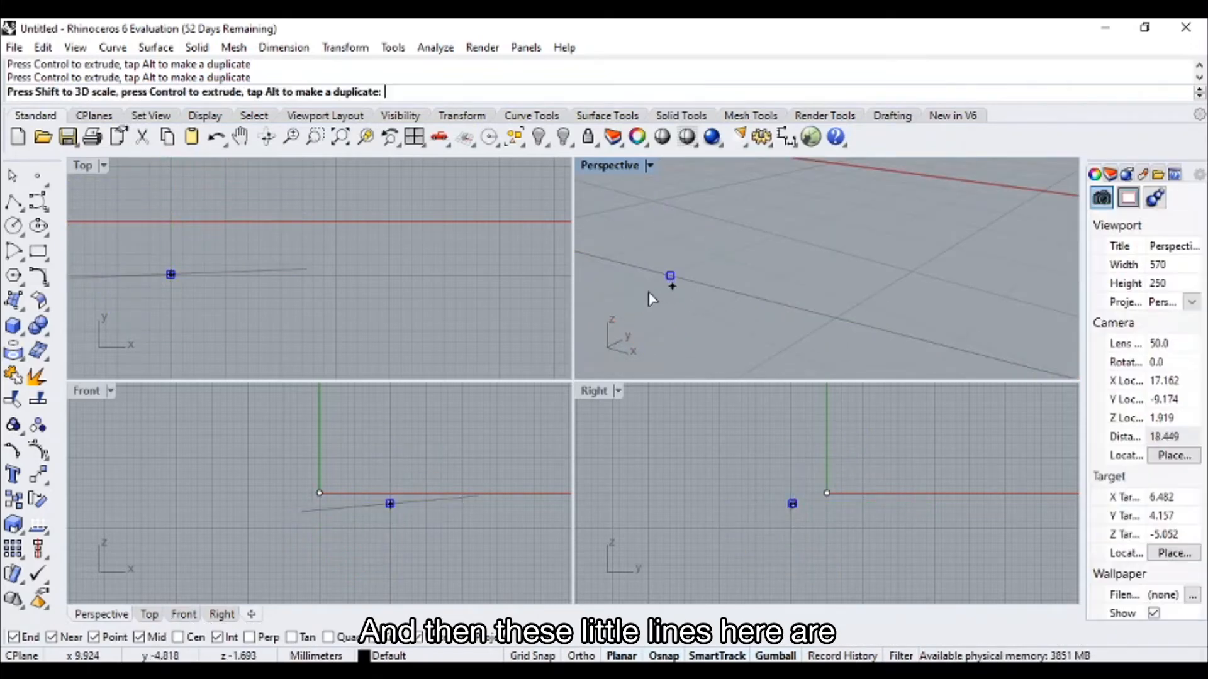
pyautogui.scroll(-10, 668, 277)
pyautogui.click(742, 276)
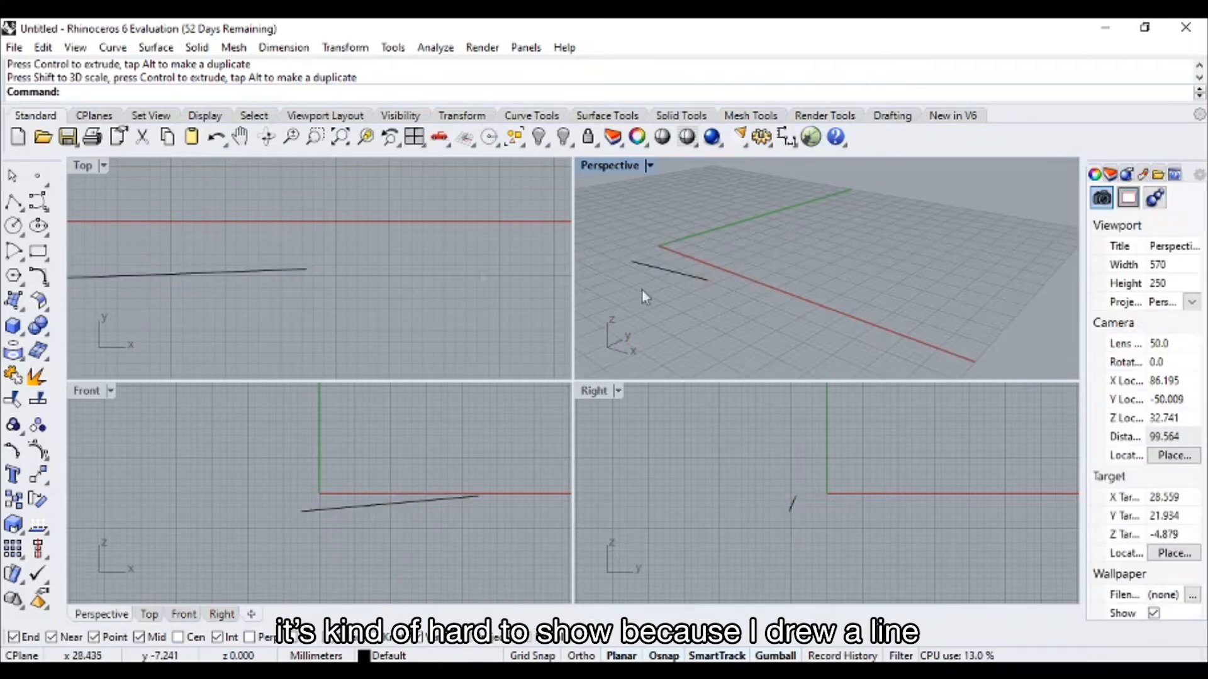
# Draw a corner-to-corner rectangle on the construction plane in the Perspective view, between the positive X and Y axes
pyautogui.click(38, 251)
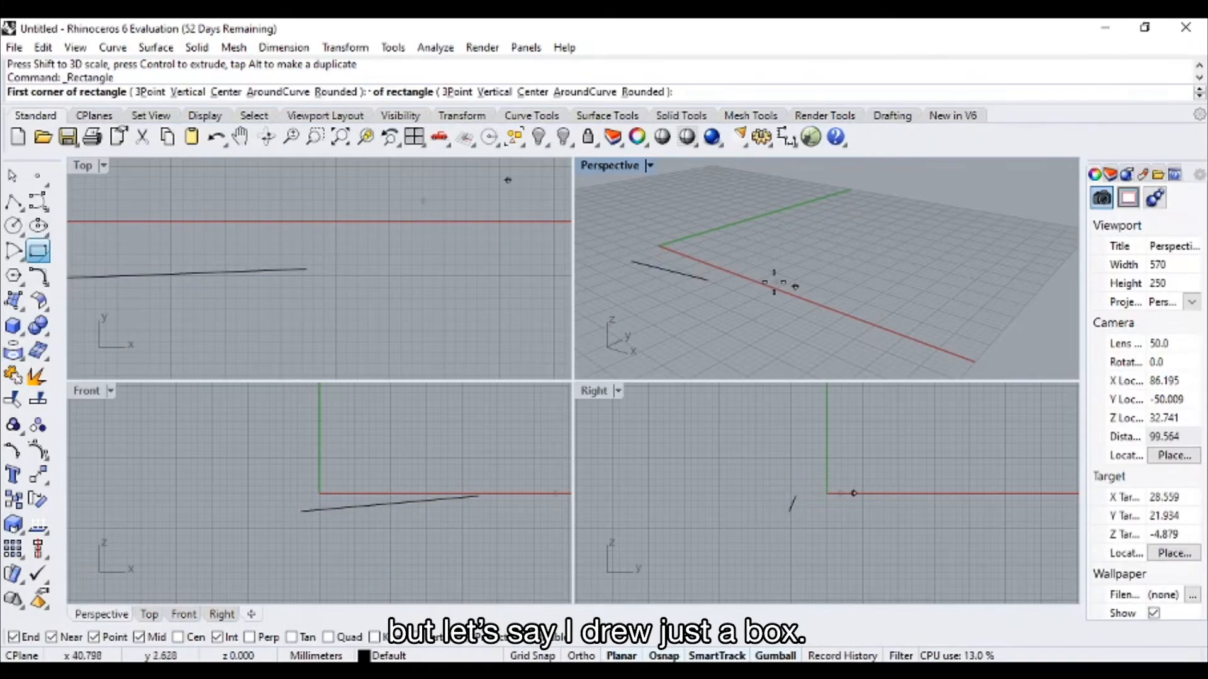
pyautogui.scroll(-2, 758, 263)
pyautogui.click(758, 263)
pyautogui.click(880, 257)
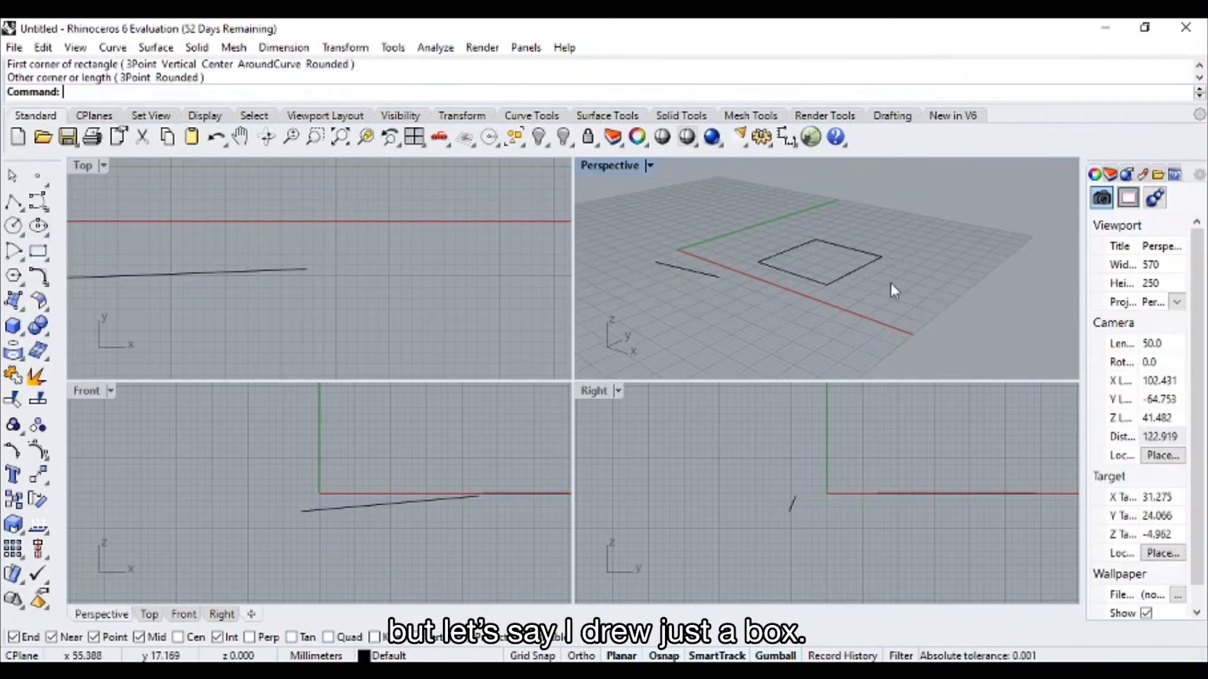
# Enlarge the rectangle in both the Y and X directions with the Gumball scale handles, and deselect it
pyautogui.click(849, 271)
pyautogui.scroll(5, 811, 276)
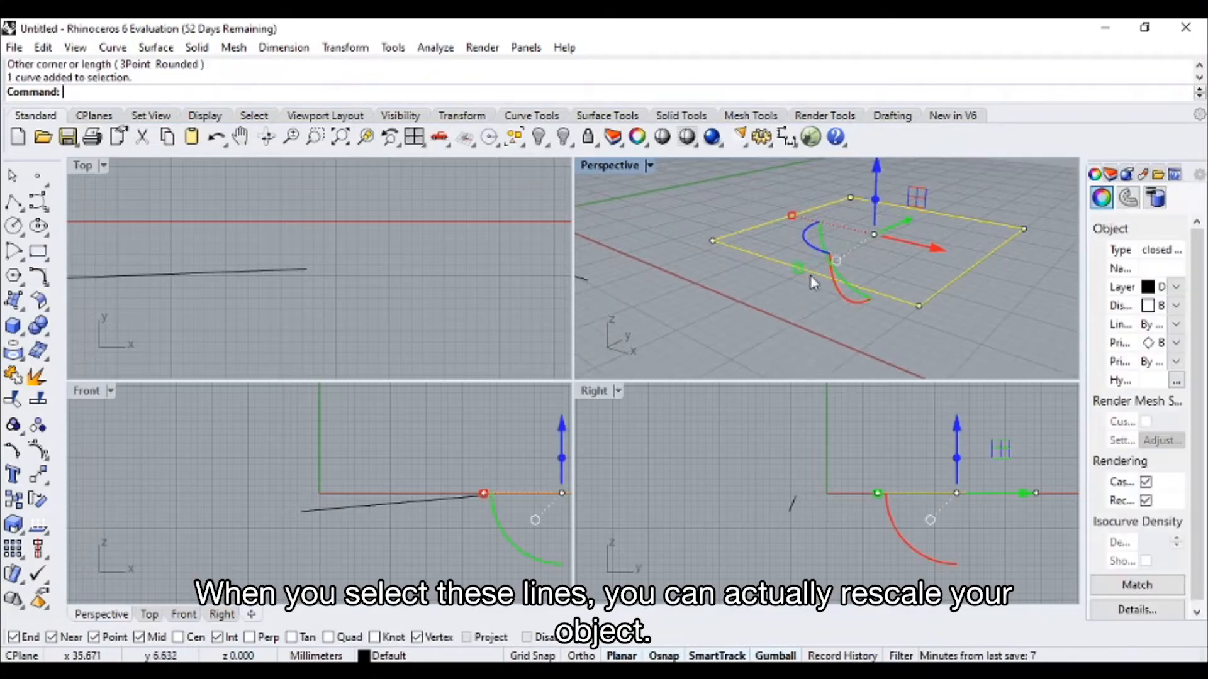
pyautogui.moveTo(798, 269)
pyautogui.mouseDown()
pyautogui.moveTo(751, 298)
pyautogui.moveTo(780, 277)
pyautogui.mouseUp()
pyautogui.moveTo(794, 229); pyautogui.dragTo(761, 220)
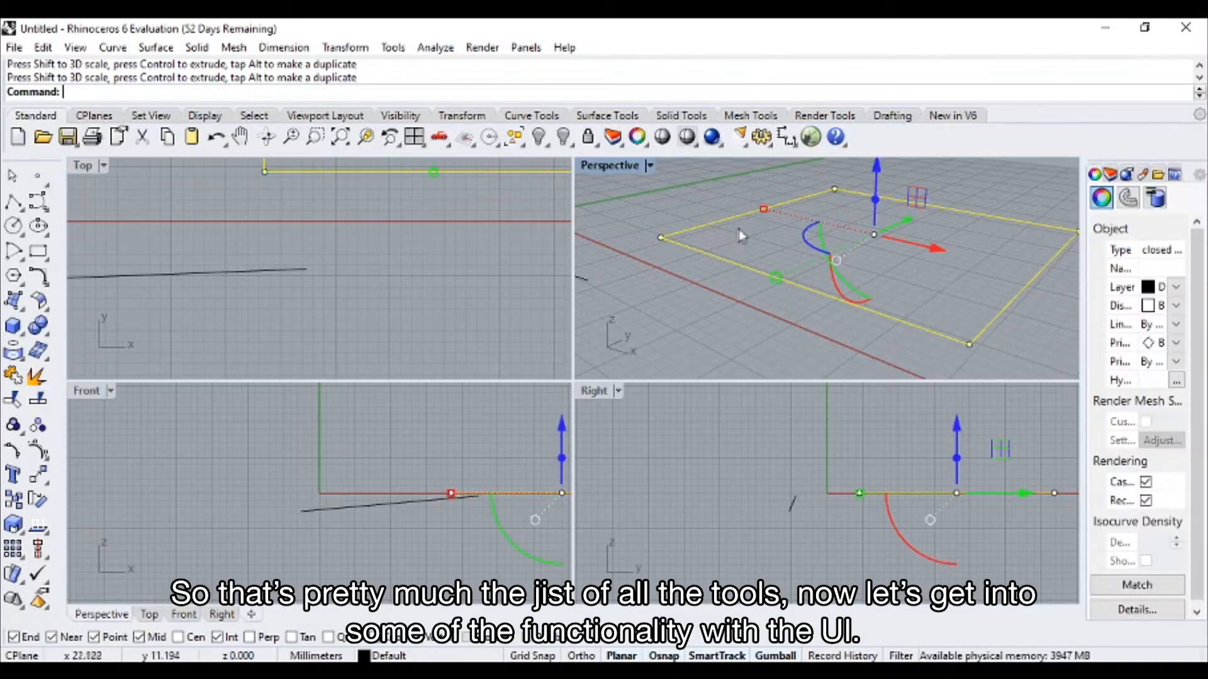
pyautogui.press('Escape')
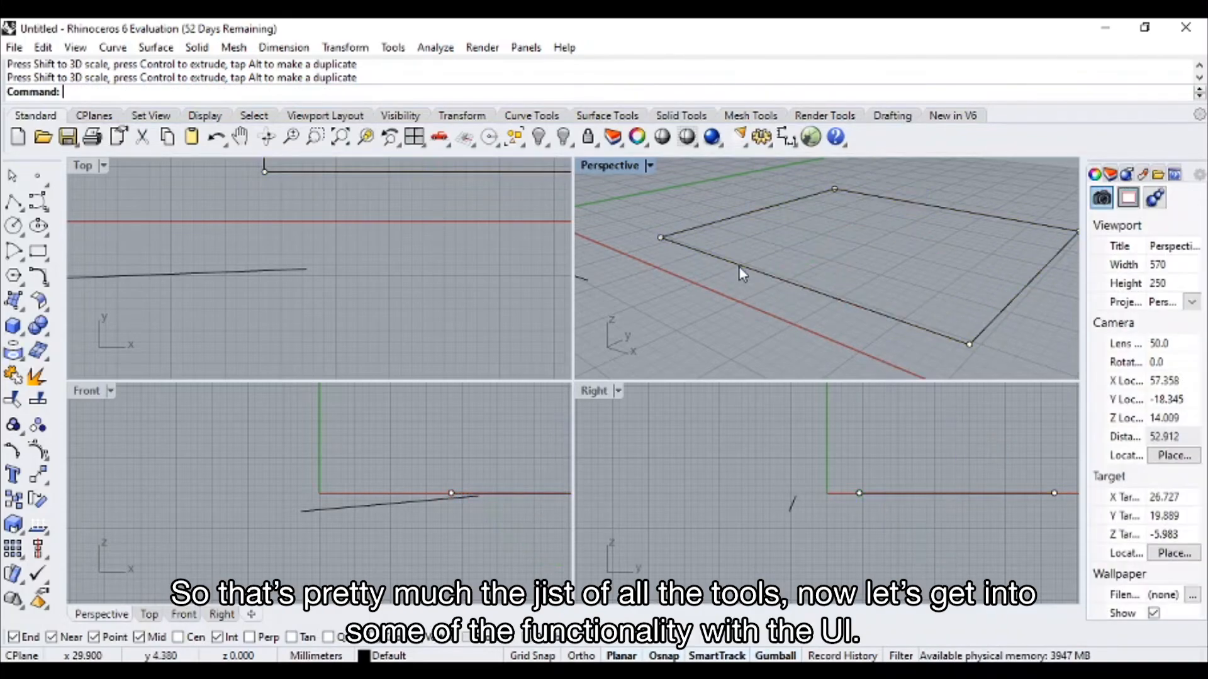
# Inspect the rectangle in the Perspective view by zooming, panning and orbiting around it
pyautogui.scroll(-5, 741, 273)
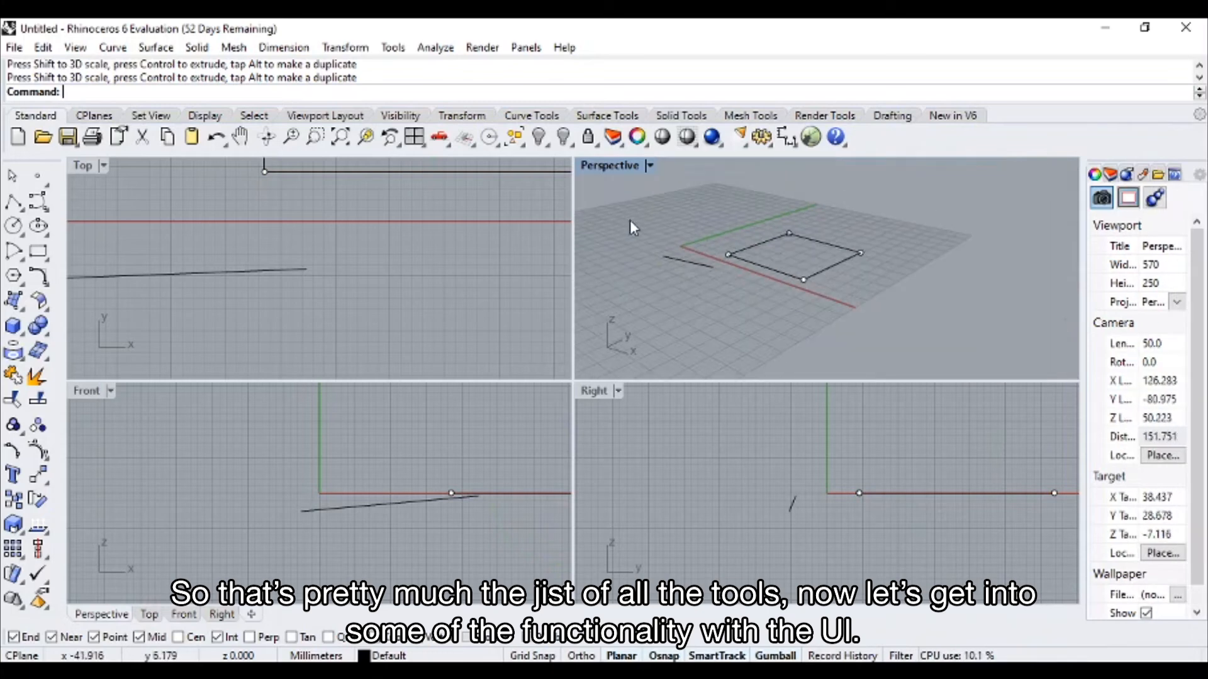
pyautogui.keyDown('shift'); pyautogui.moveTo(778, 264); pyautogui.dragTo(721, 246, button='right'); pyautogui.keyUp('shift')
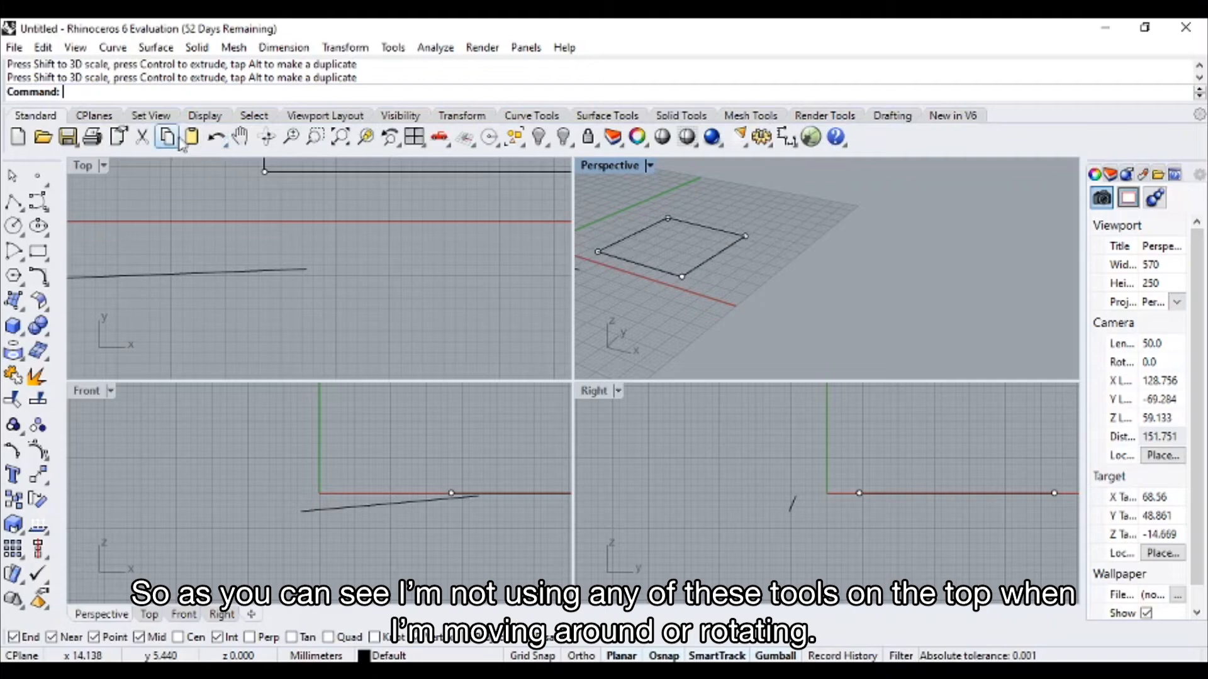
pyautogui.moveTo(692, 245); pyautogui.dragTo(645, 281, button='right')
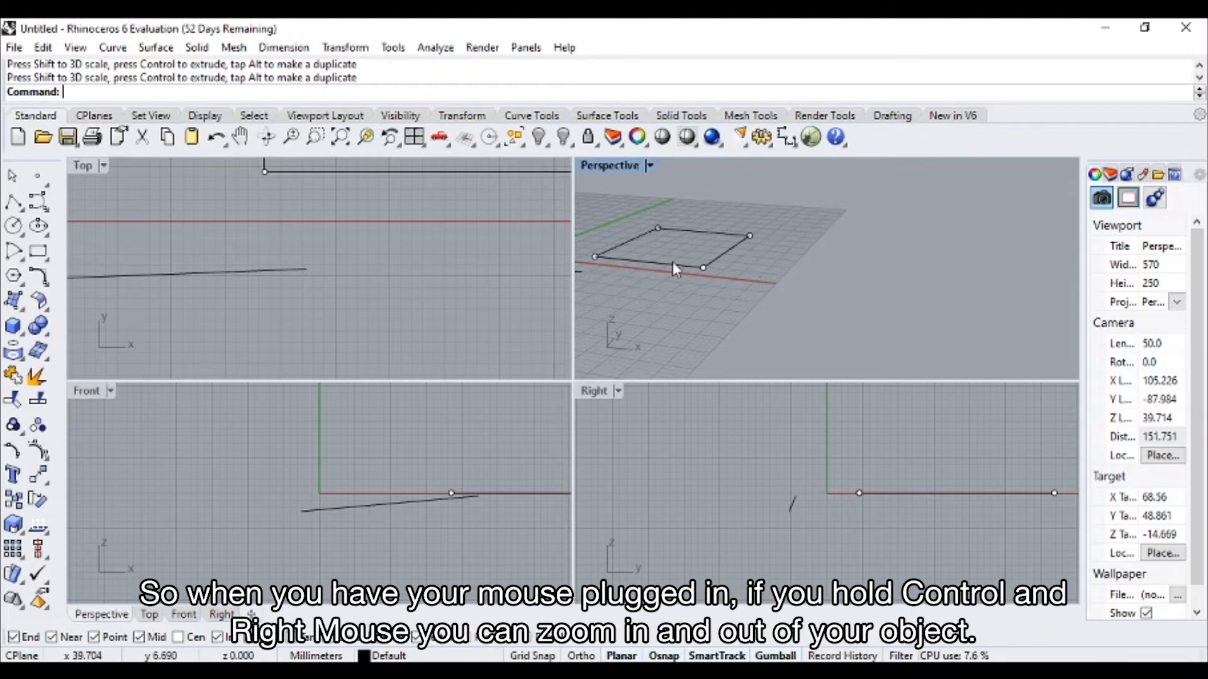
pyautogui.keyDown('ctrl'); pyautogui.moveTo(656, 248); pyautogui.dragTo(733, 257, button='right'); pyautogui.keyUp('ctrl')
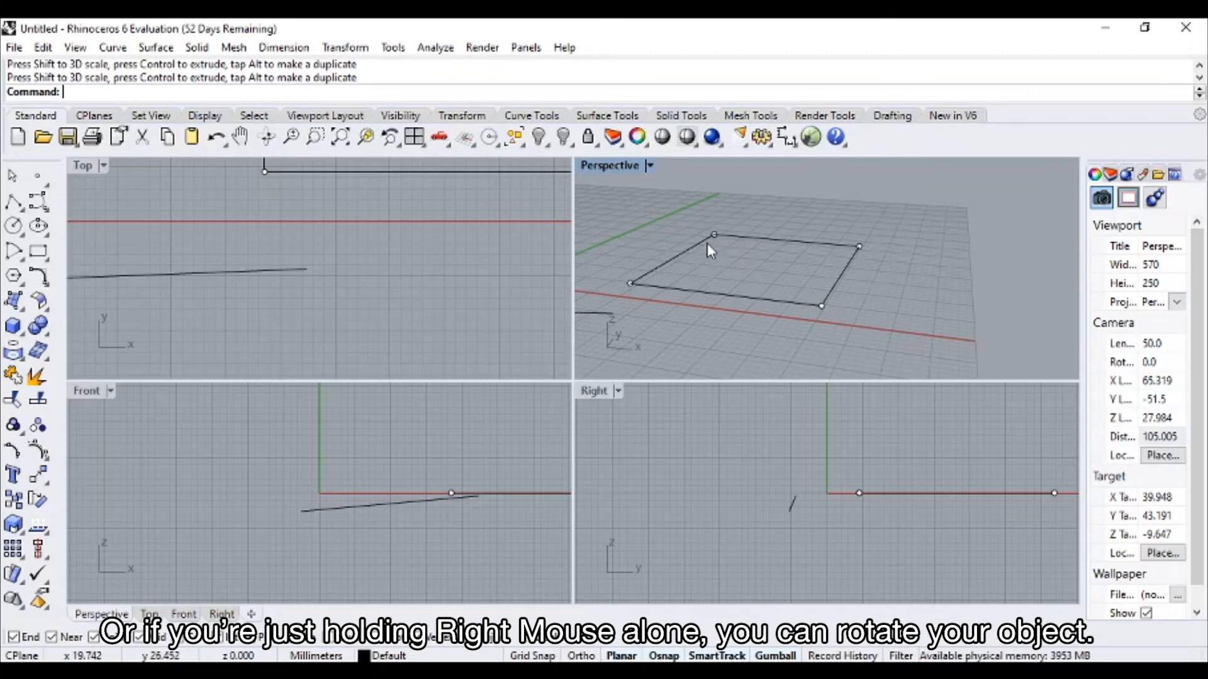
pyautogui.moveTo(720, 275); pyautogui.dragTo(713, 242, button='right')
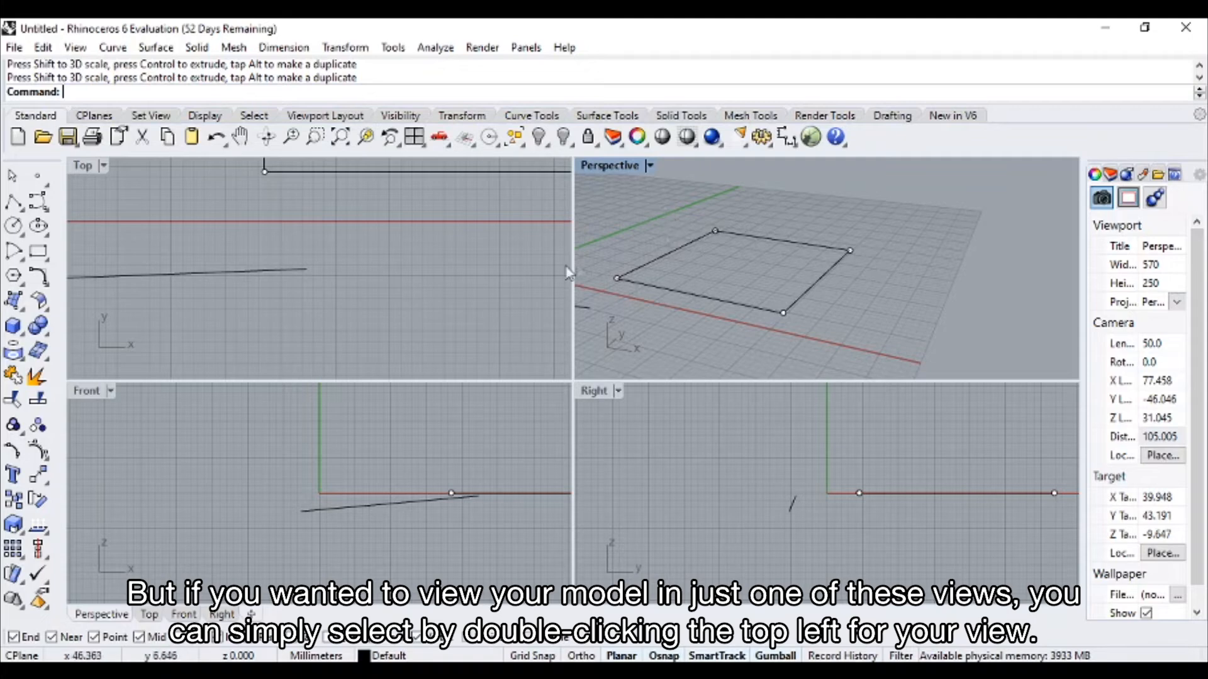
# Maximize the Perspective viewport to examine the model from another angle, and restore the four-viewport layout
pyautogui.doubleClick(610, 166)
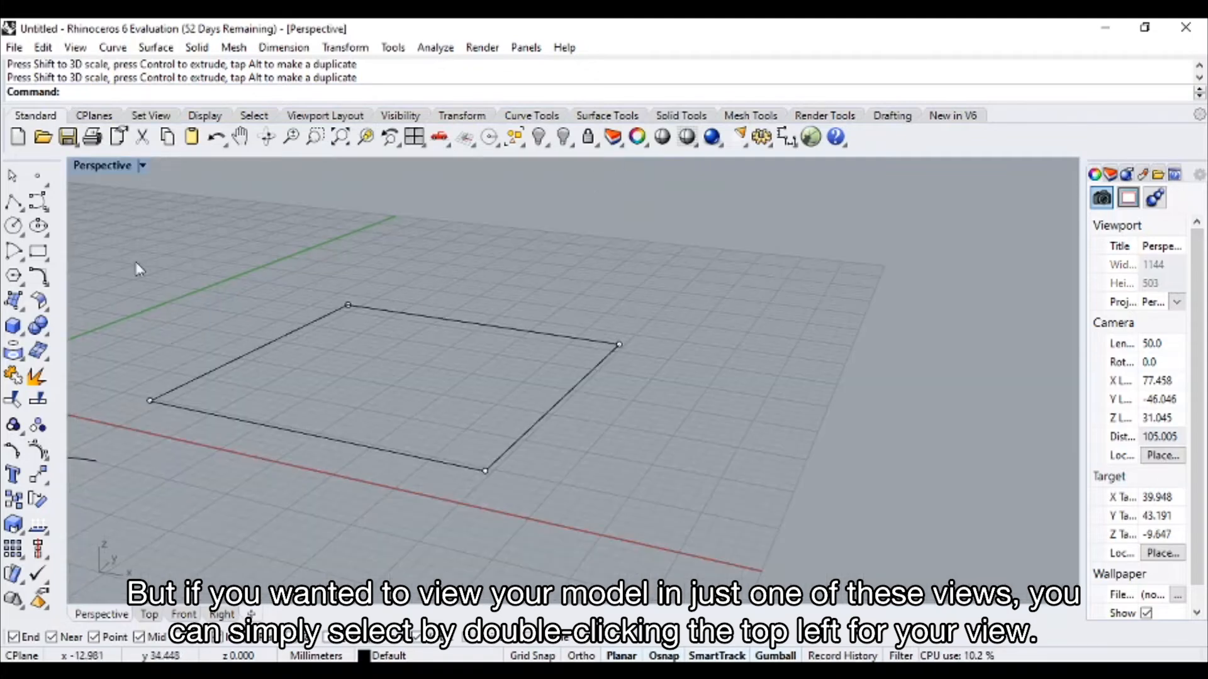
pyautogui.moveTo(140, 188); pyautogui.dragTo(286, 216, button='right')
pyautogui.doubleClick(115, 167)
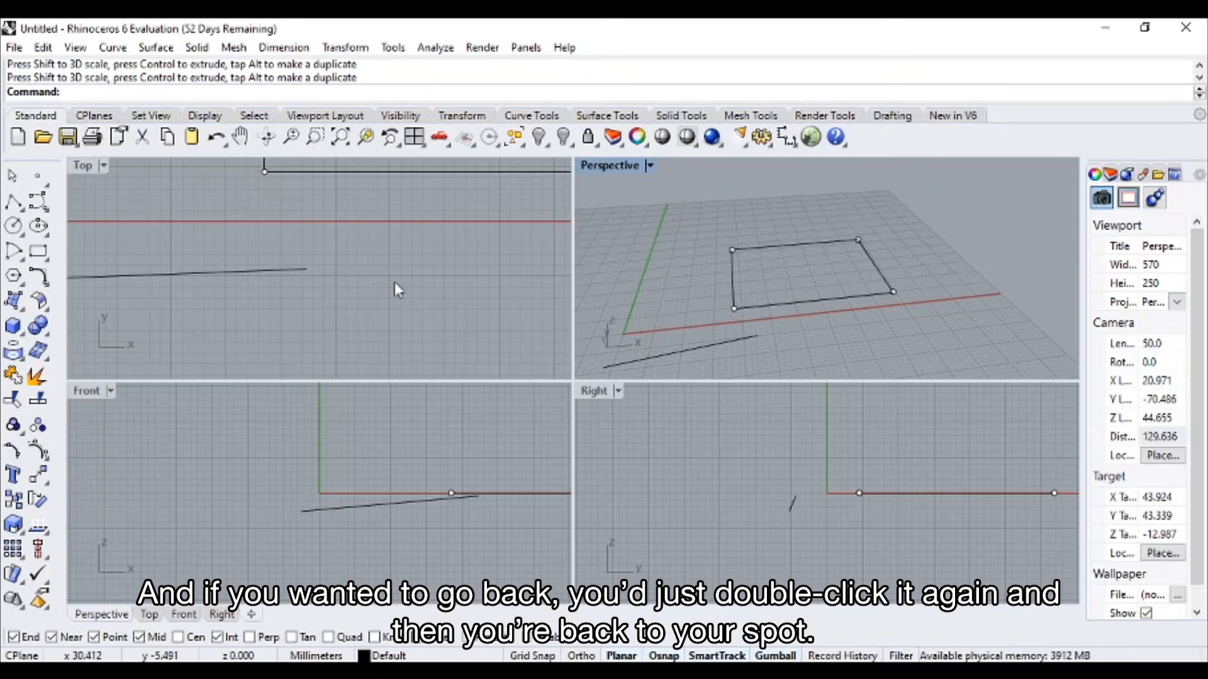
# Draw a solid box about 13 mm high on the construction plane in the Perspective view, on the negative X side of the origin
pyautogui.click(650, 166)
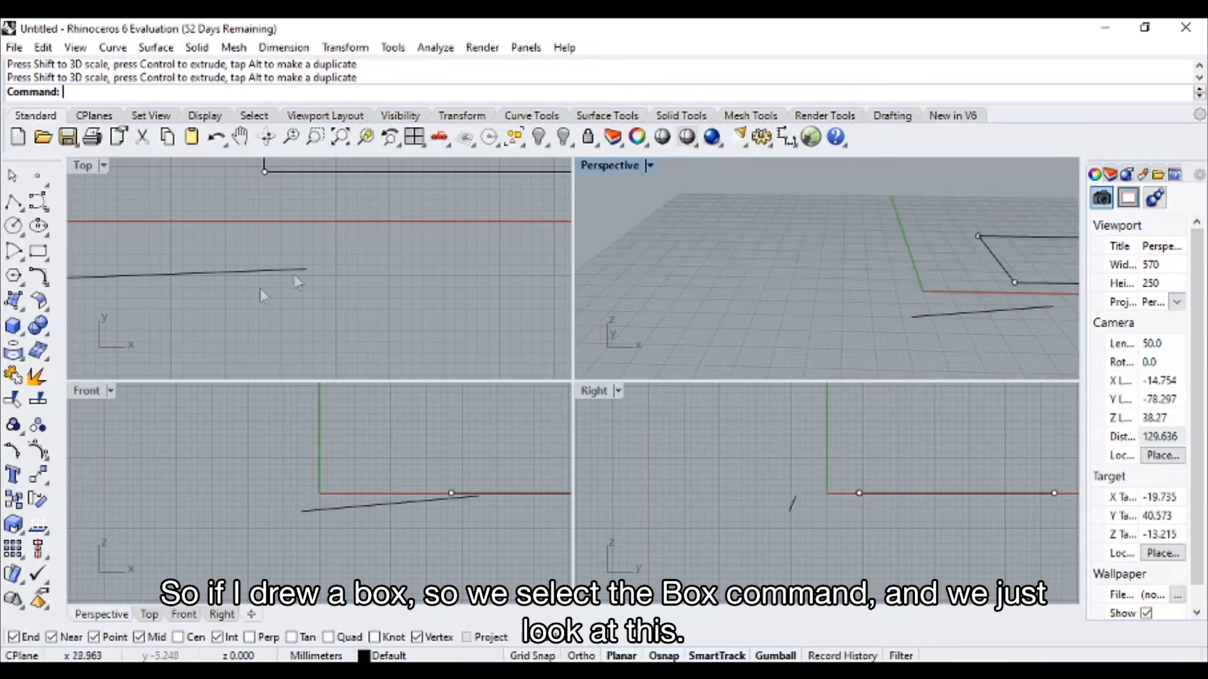
pyautogui.click(14, 327)
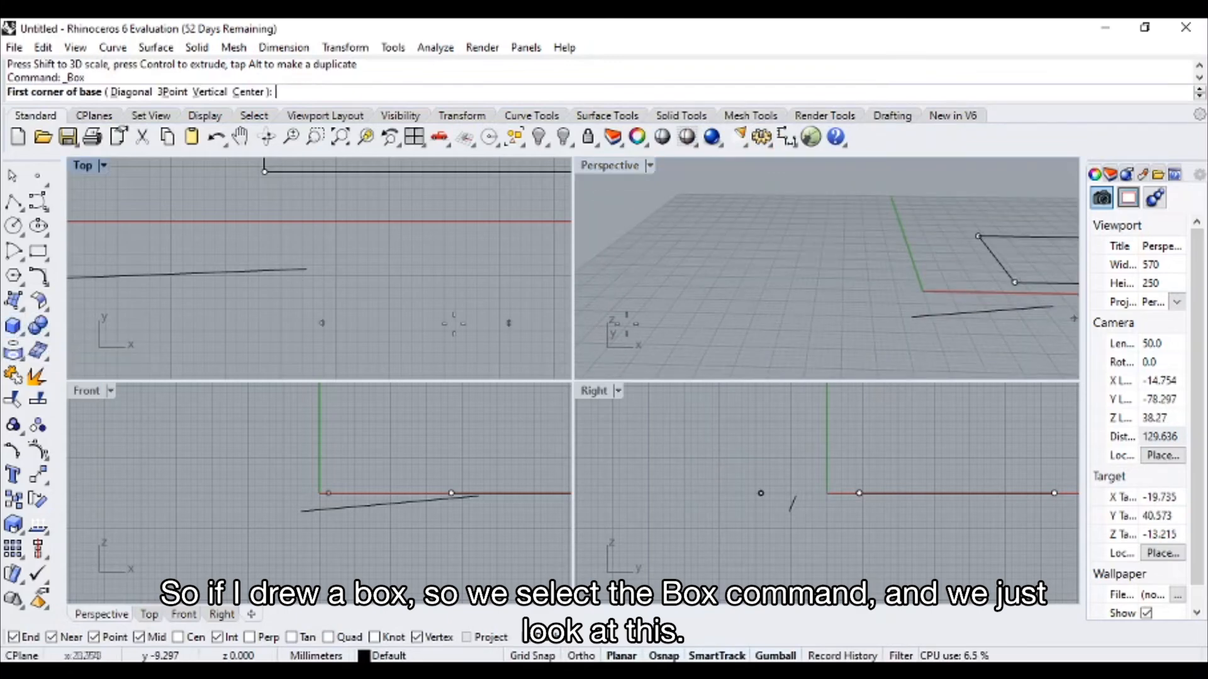
pyautogui.click(716, 299)
pyautogui.click(847, 261)
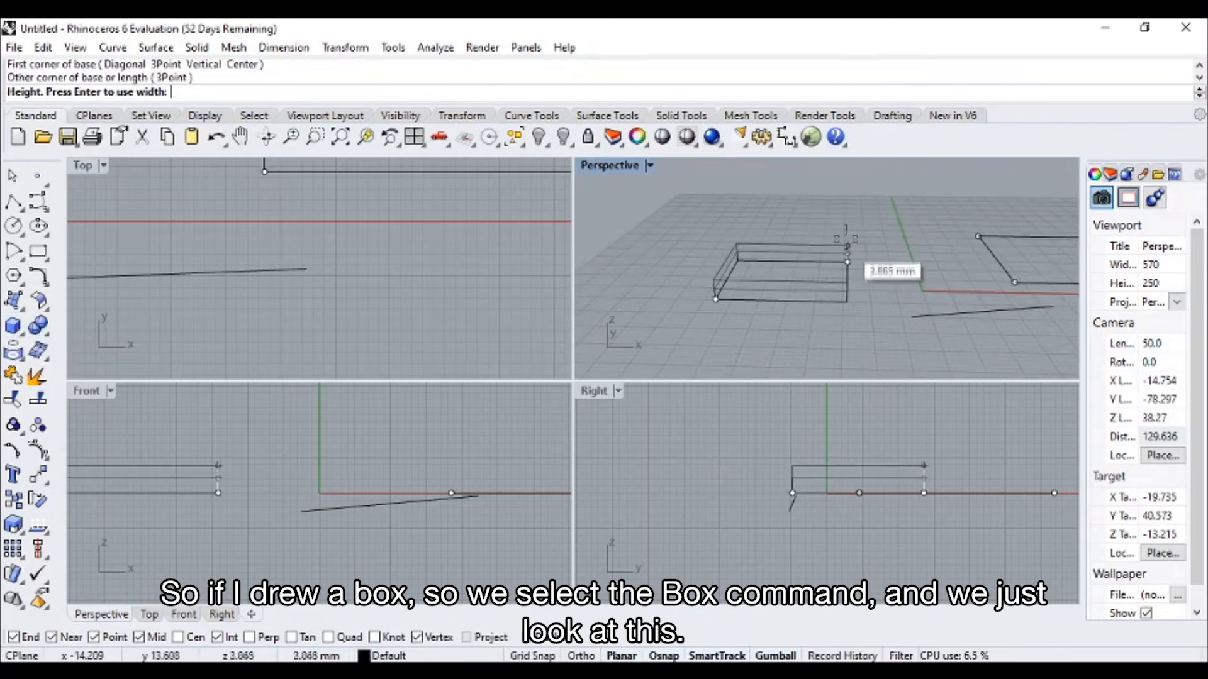
pyautogui.click(849, 205)
# Select the slanted line and the rectangle together in the Perspective view, and clear the selection
pyautogui.moveTo(859, 253); pyautogui.dragTo(670, 278, button='right')
pyautogui.scroll(-4, 747, 213)
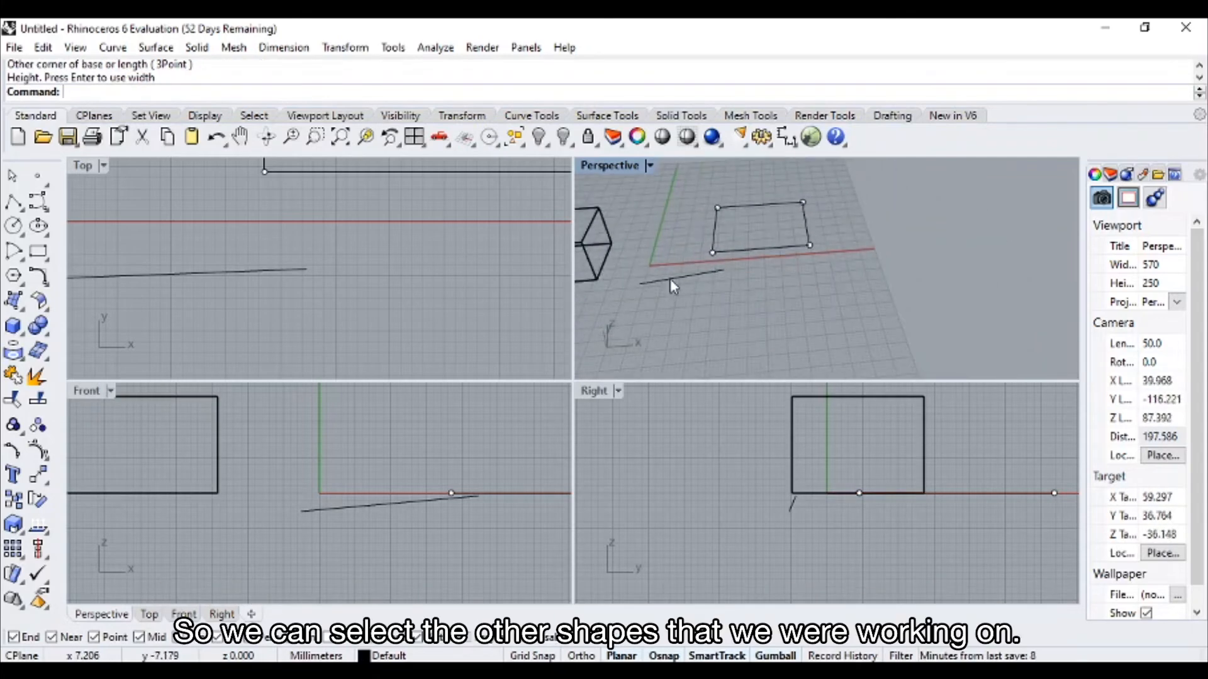
pyautogui.click(670, 278)
pyautogui.keyDown('shift'); pyautogui.click(779, 244); pyautogui.keyUp('shift')
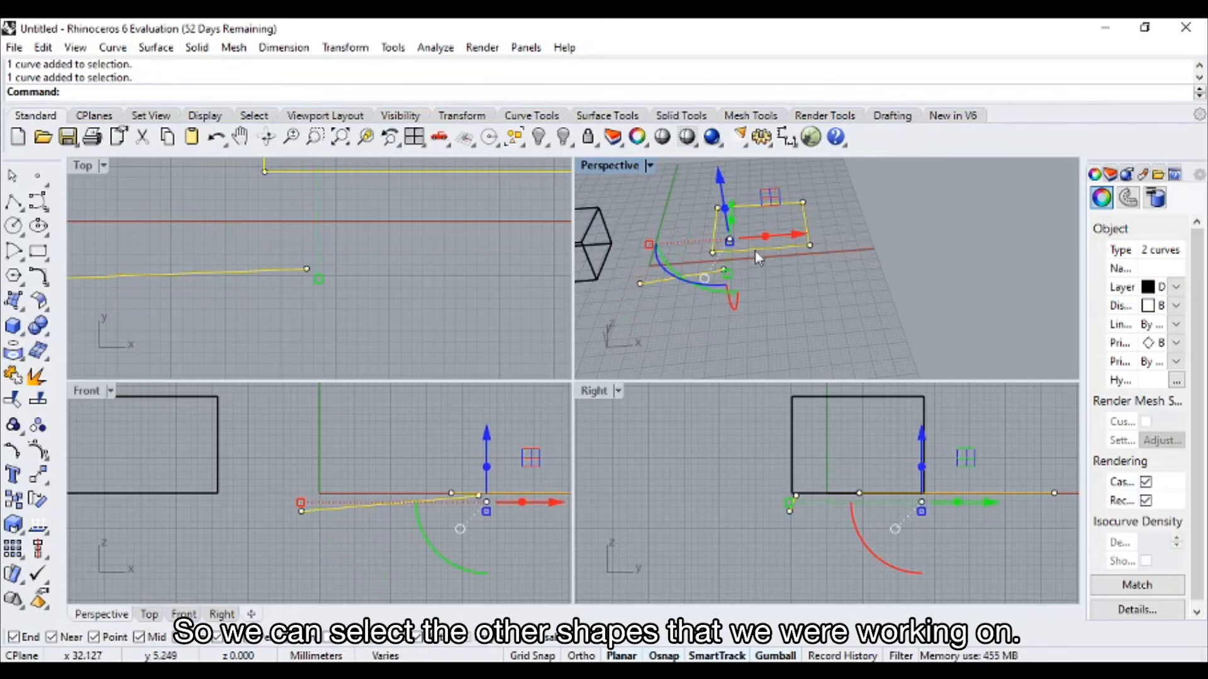
pyautogui.click(769, 277)
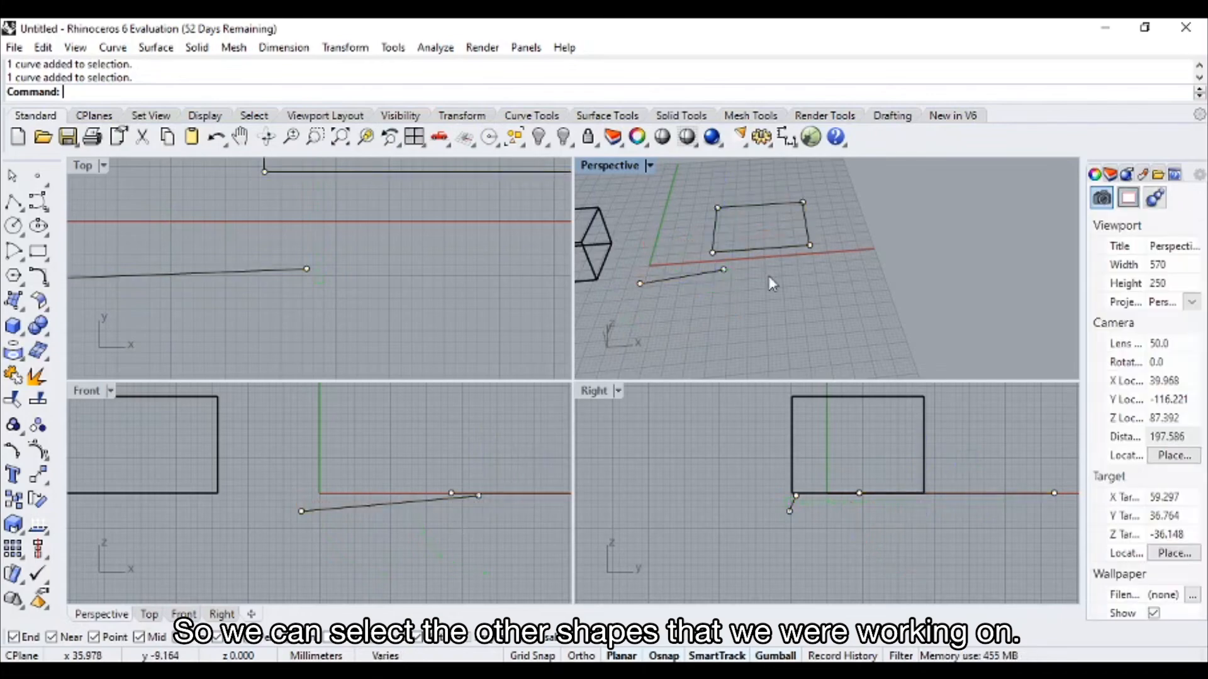
# Select the slanted line, add the rectangle to the selection, and hide both curves so only the box remains
pyautogui.click(678, 282)
pyautogui.scroll(3, 689, 279)
pyautogui.moveTo(729, 296); pyautogui.dragTo(792, 287, button='right')
pyautogui.scroll(-5, 742, 298)
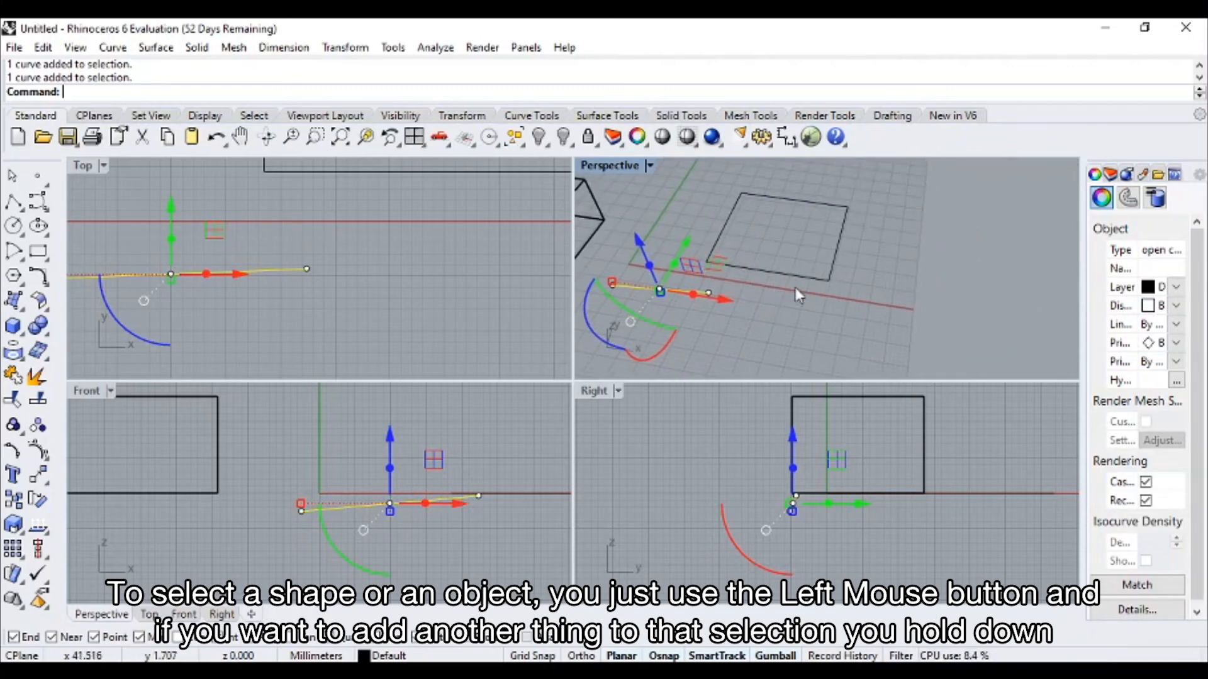
pyautogui.keyDown('shift'); pyautogui.click(762, 270); pyautogui.keyUp('shift')
pyautogui.moveTo(768, 266); pyautogui.dragTo(730, 264, button='right')
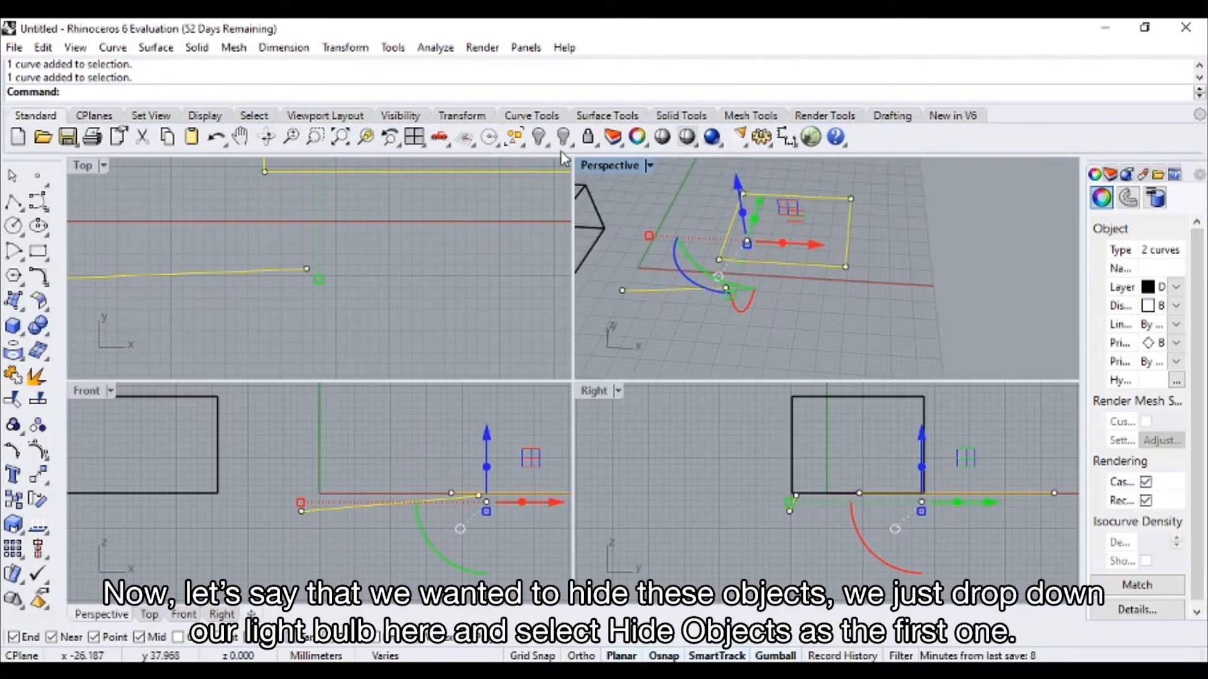
pyautogui.click(547, 146)
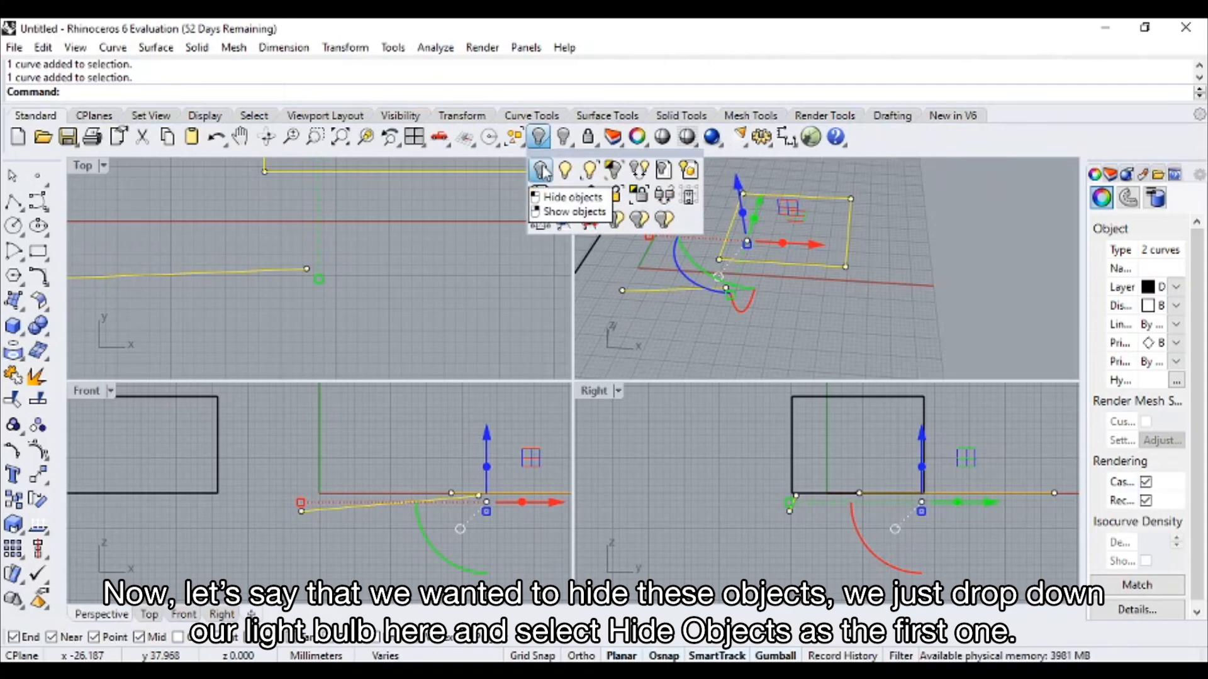
pyautogui.click(542, 170)
pyautogui.moveTo(754, 295); pyautogui.dragTo(723, 246, button='right')
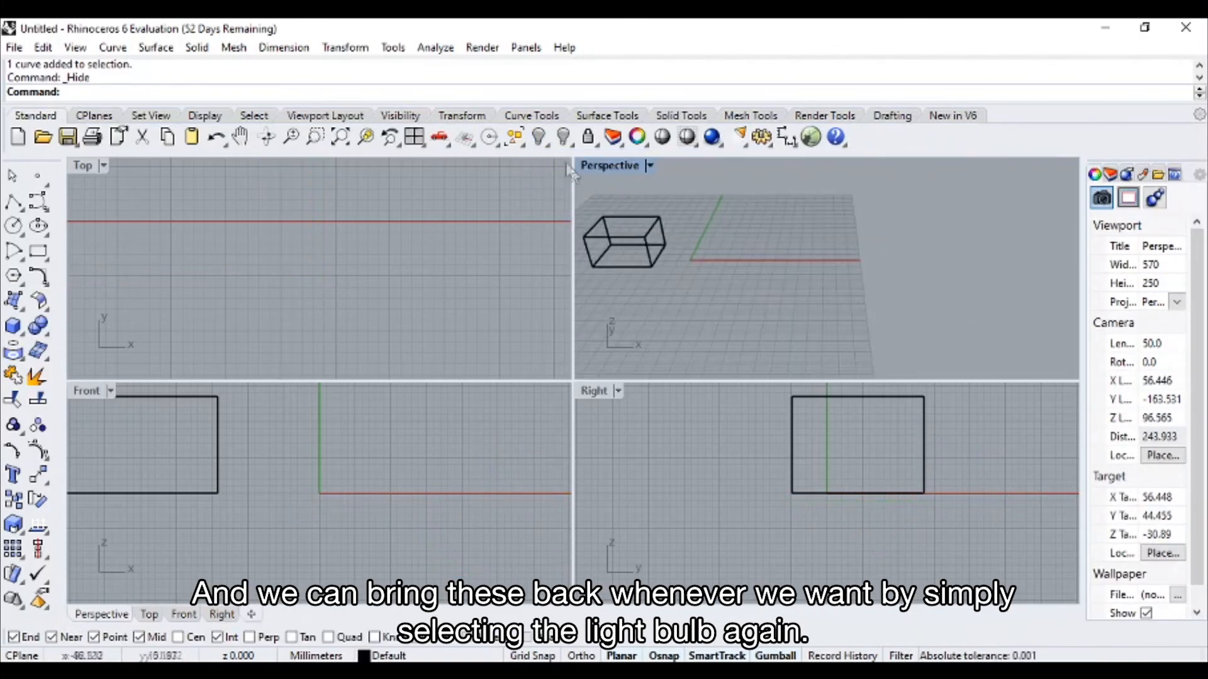
# Show the hidden line and rectangle, and hide both curves again
pyautogui.click(540, 137)
pyautogui.rightClick(542, 170)
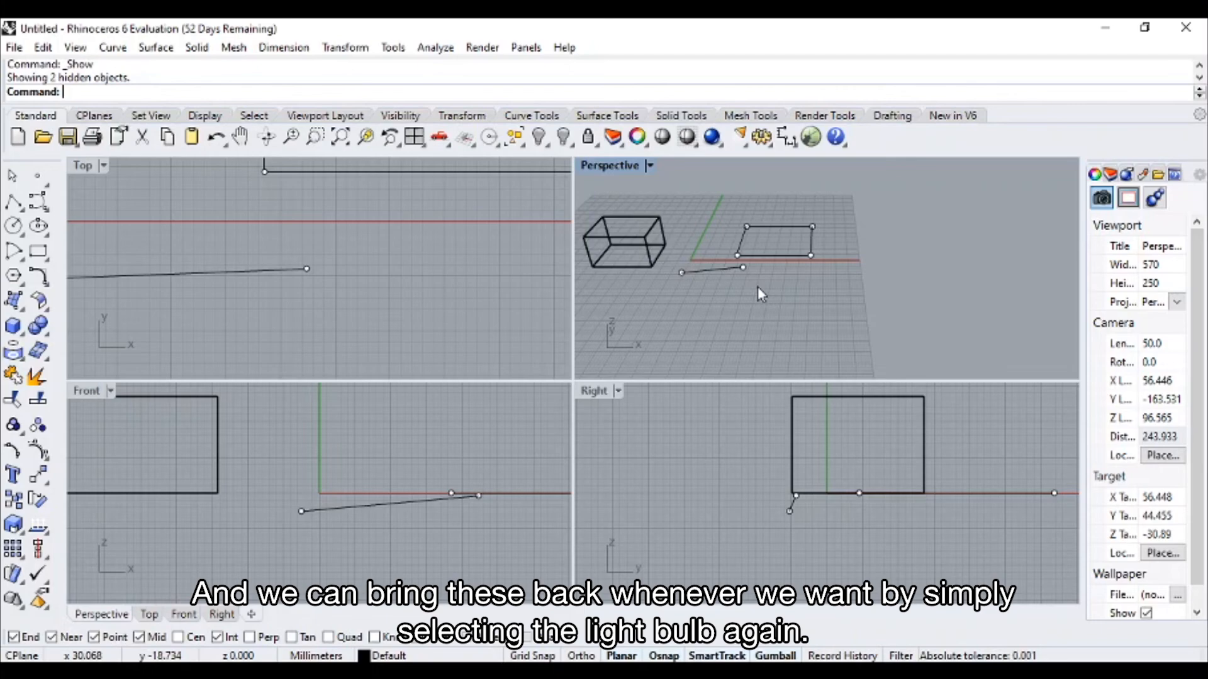
pyautogui.click(763, 255)
pyautogui.keyDown('shift'); pyautogui.click(724, 269); pyautogui.keyUp('shift')
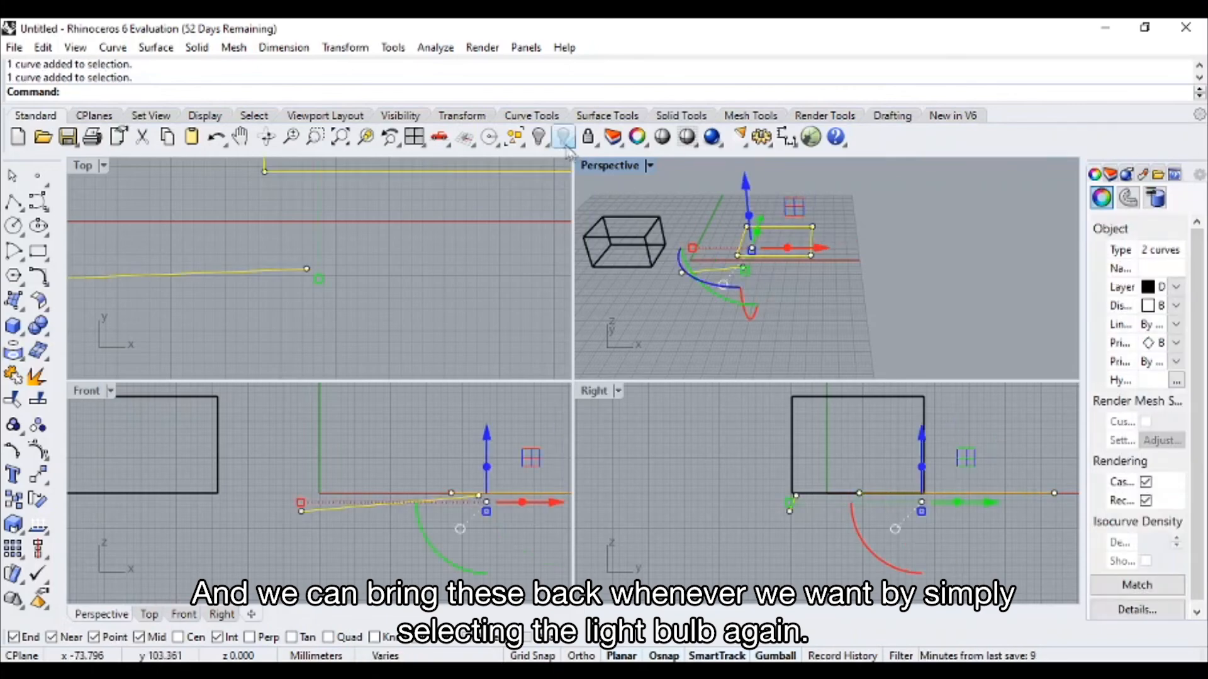
pyautogui.click(540, 137)
pyautogui.keyDown('shift'); pyautogui.moveTo(709, 273); pyautogui.dragTo(782, 273, button='right'); pyautogui.keyUp('shift')
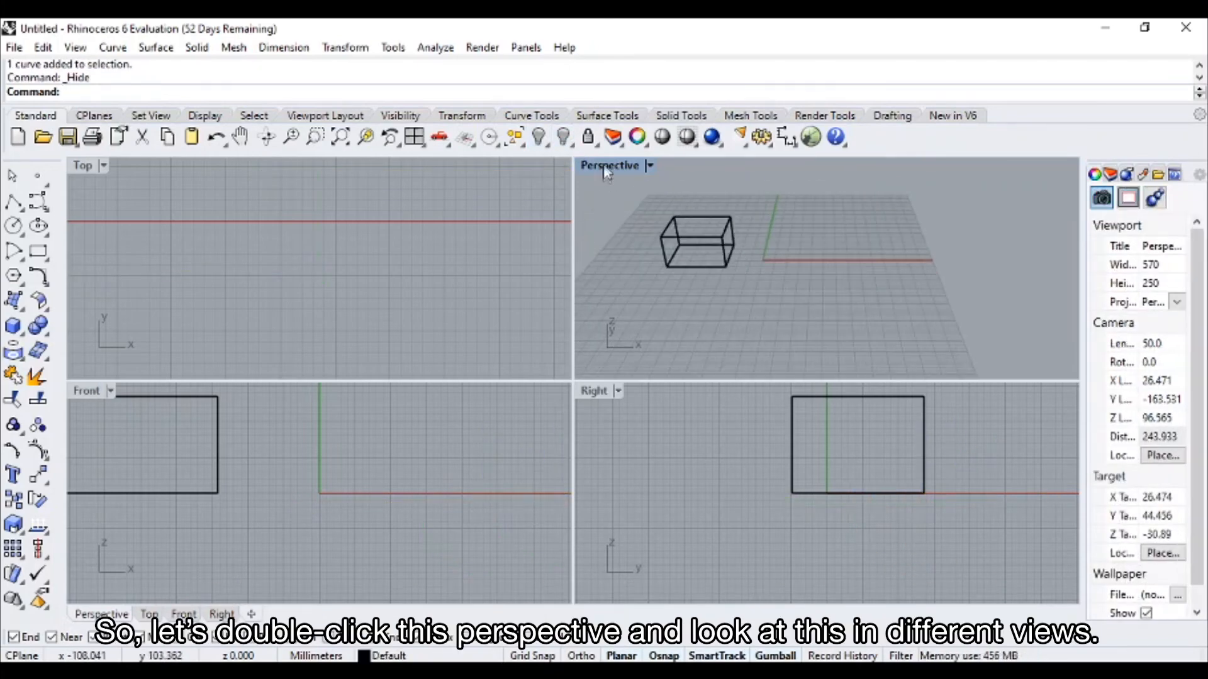
# Maximize the Perspective viewport, set its display mode to Shaded, and view the box from another angle
pyautogui.doubleClick(604, 166)
pyautogui.moveTo(606, 167)
pyautogui.mouseDown(button='right')
pyautogui.moveTo(345, 353)
pyautogui.moveTo(280, 252)
pyautogui.moveTo(167, 190)
pyautogui.mouseUp(button='right')
pyautogui.click(142, 165)
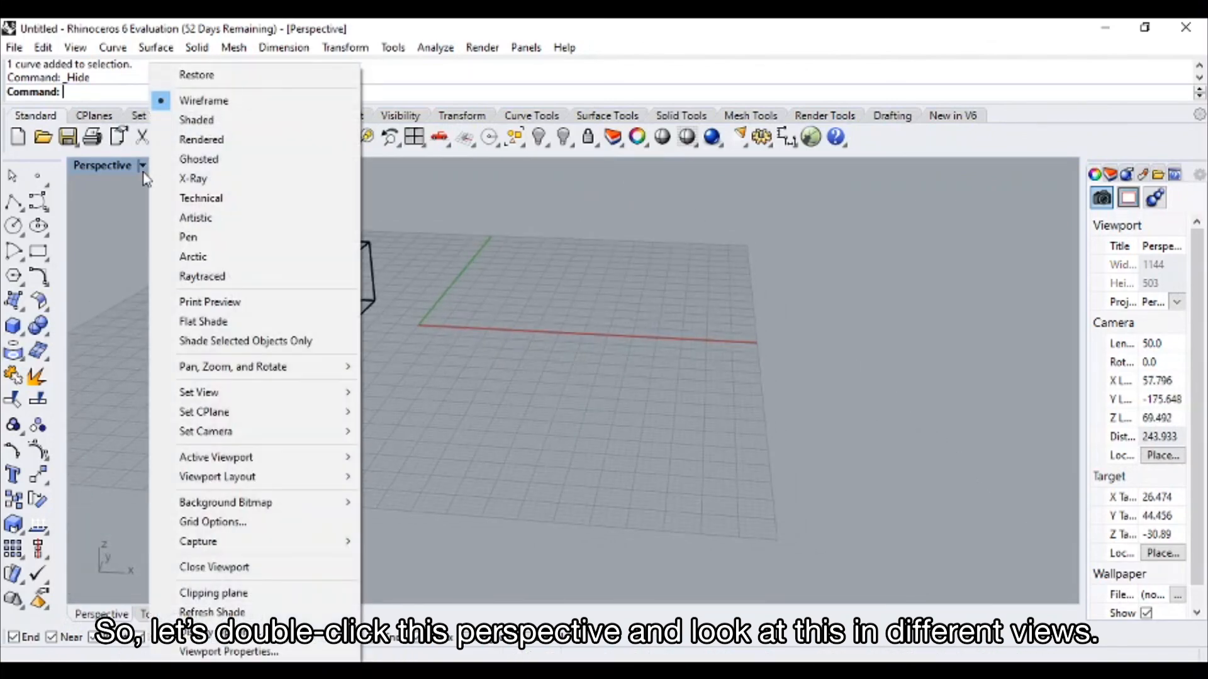
pyautogui.click(211, 123)
pyautogui.moveTo(321, 312)
pyautogui.mouseDown(button='right')
pyautogui.moveTo(405, 323)
pyautogui.moveTo(549, 272)
pyautogui.moveTo(520, 273)
pyautogui.moveTo(472, 302)
pyautogui.moveTo(493, 329)
pyautogui.moveTo(521, 316)
pyautogui.moveTo(423, 313)
pyautogui.moveTo(399, 342)
pyautogui.moveTo(488, 326)
pyautogui.moveTo(482, 309)
pyautogui.mouseUp(button='right')
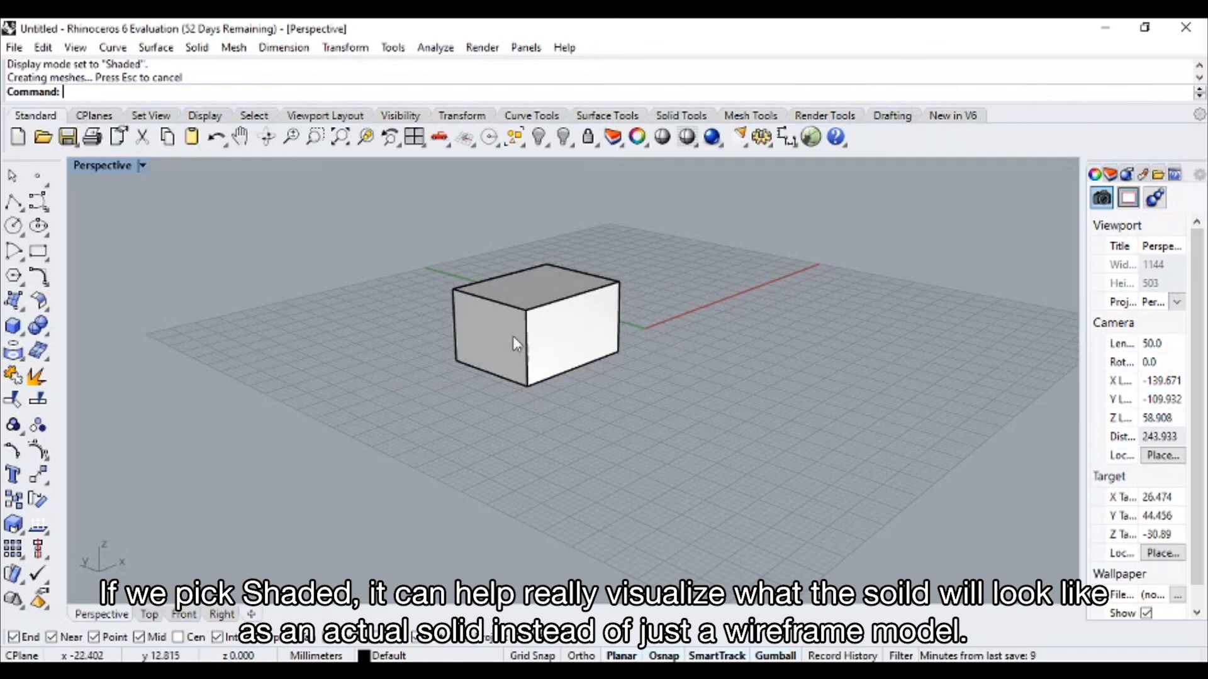
# Set the Perspective viewport's display mode to Rendered and examine the box's lighting and shading from several angles
pyautogui.click(139, 167)
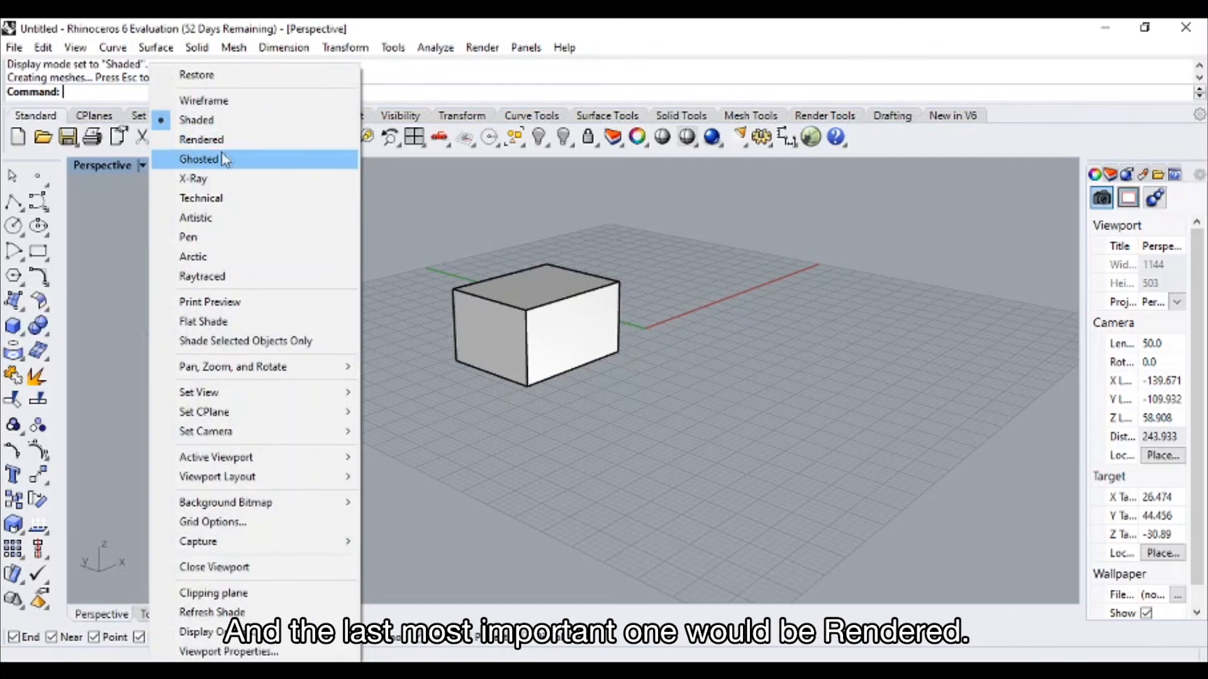
pyautogui.click(239, 141)
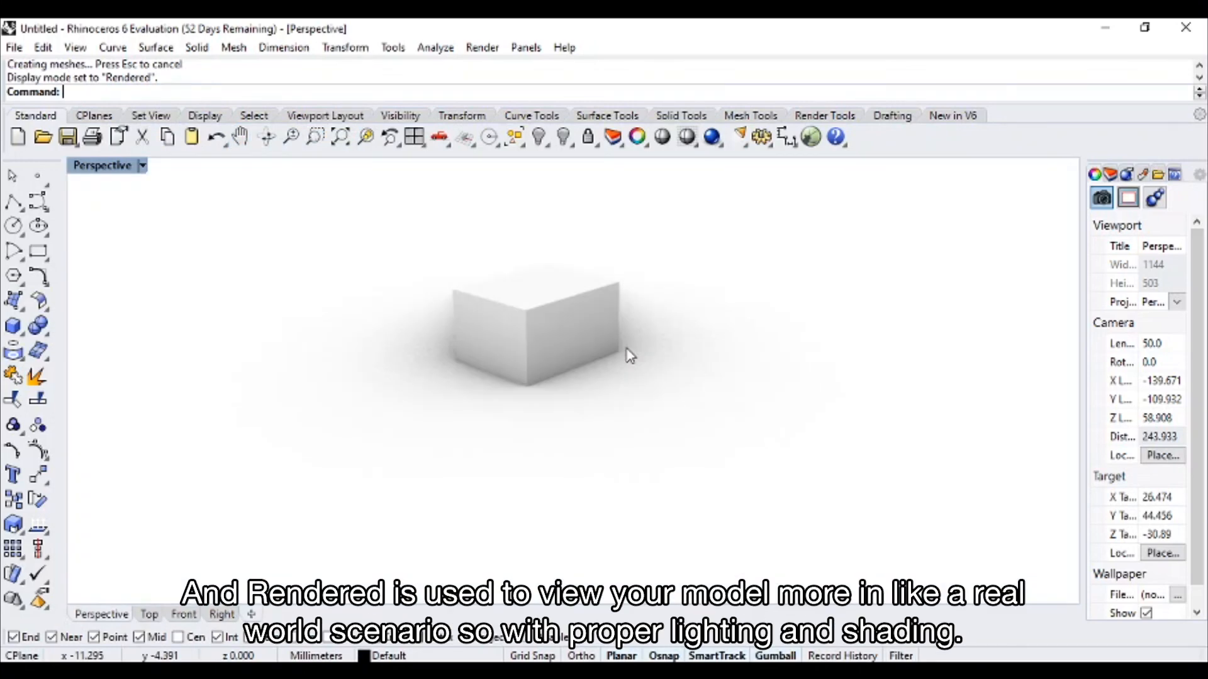
pyautogui.moveTo(630, 355); pyautogui.dragTo(603, 353, button='right')
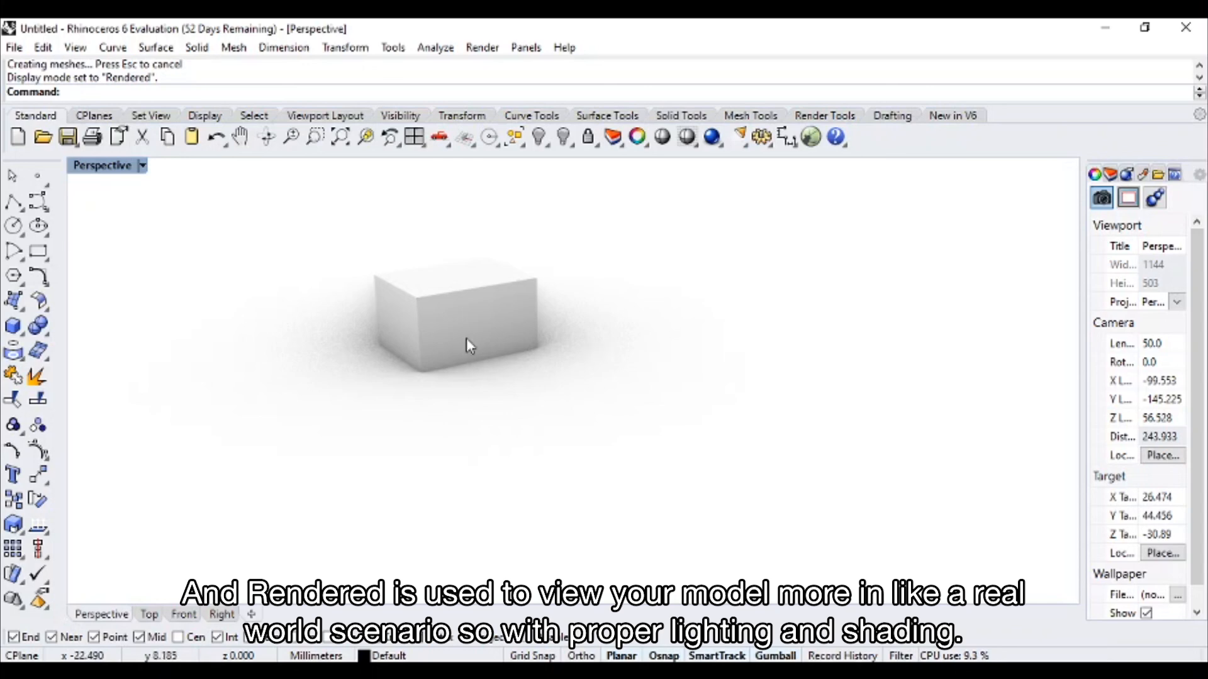
pyautogui.moveTo(458, 343)
pyautogui.mouseDown(button='right')
pyautogui.moveTo(483, 355)
pyautogui.moveTo(455, 339)
pyautogui.mouseUp(button='right')
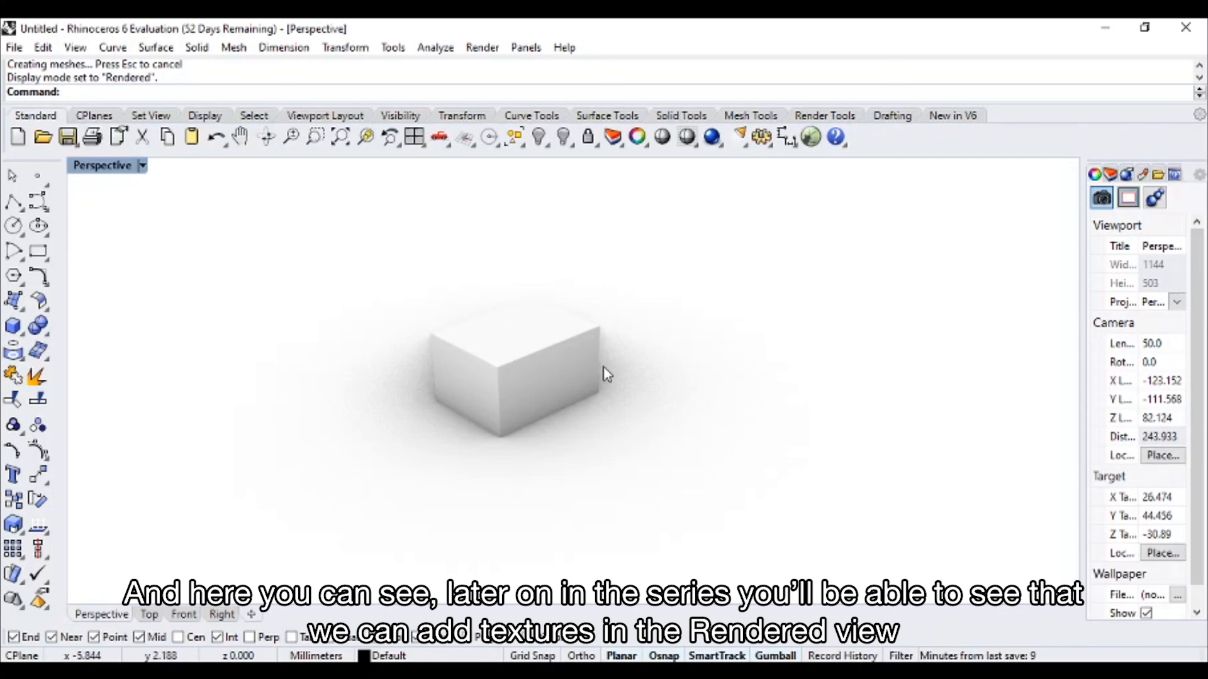
pyautogui.moveTo(606, 374); pyautogui.dragTo(585, 353, button='right')
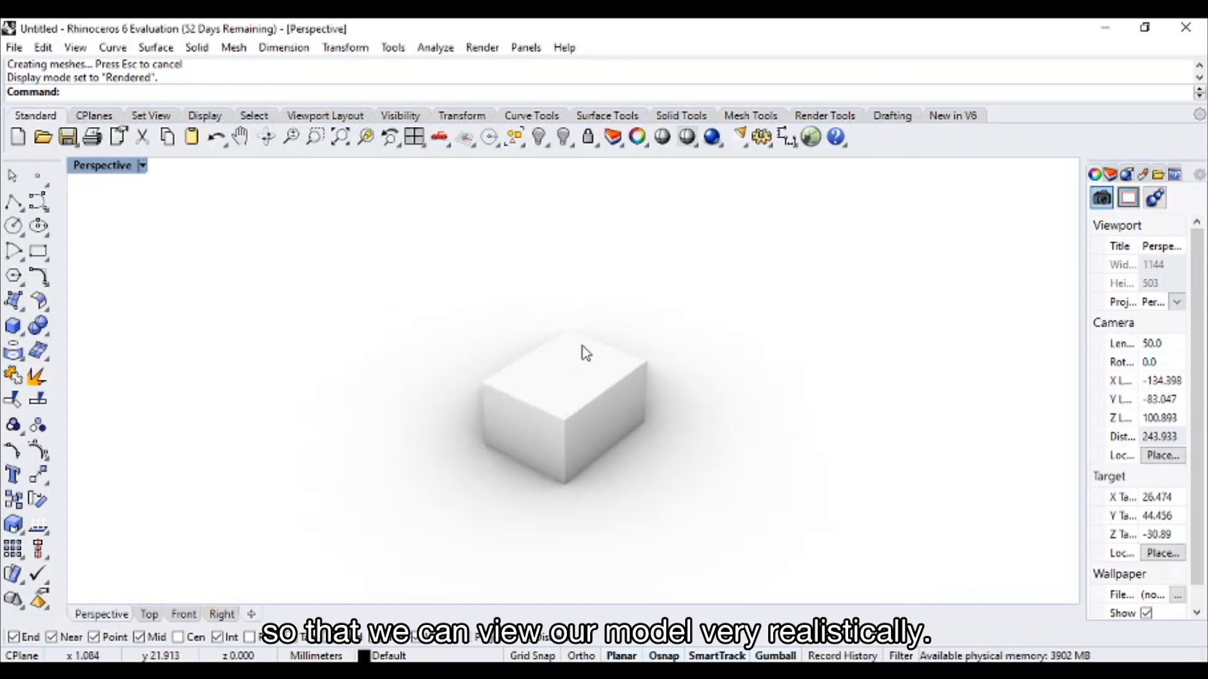